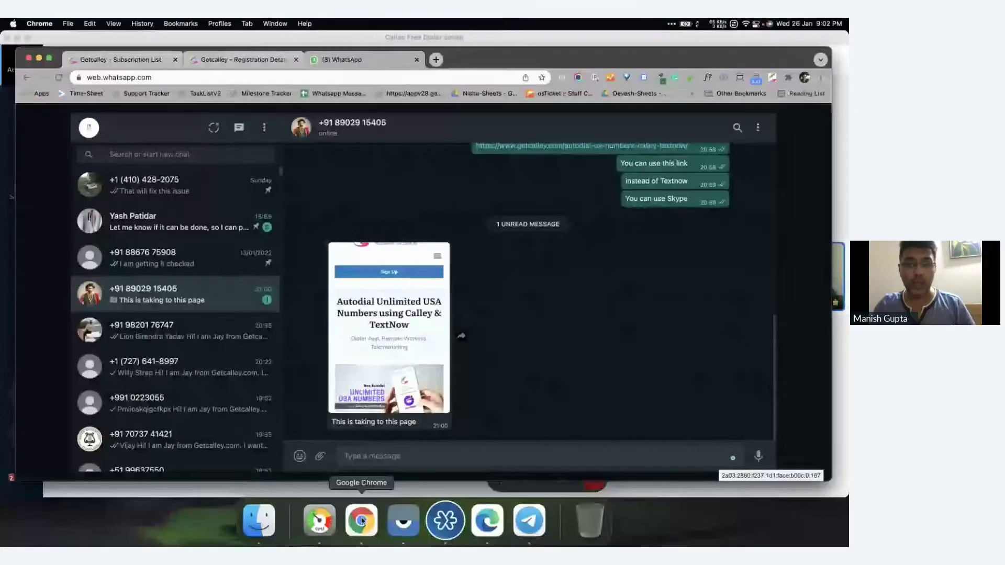
click(483, 513)
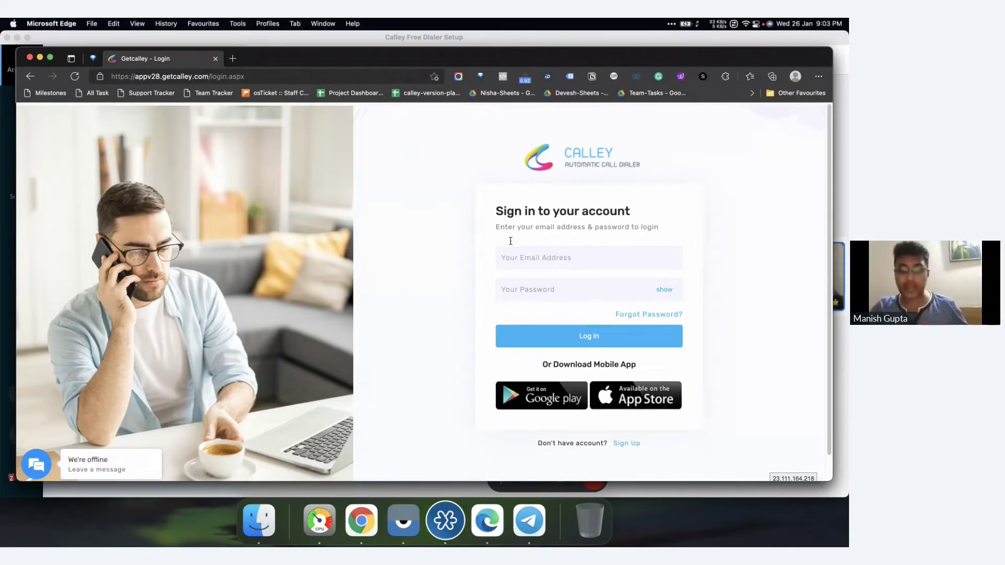
click(403, 521)
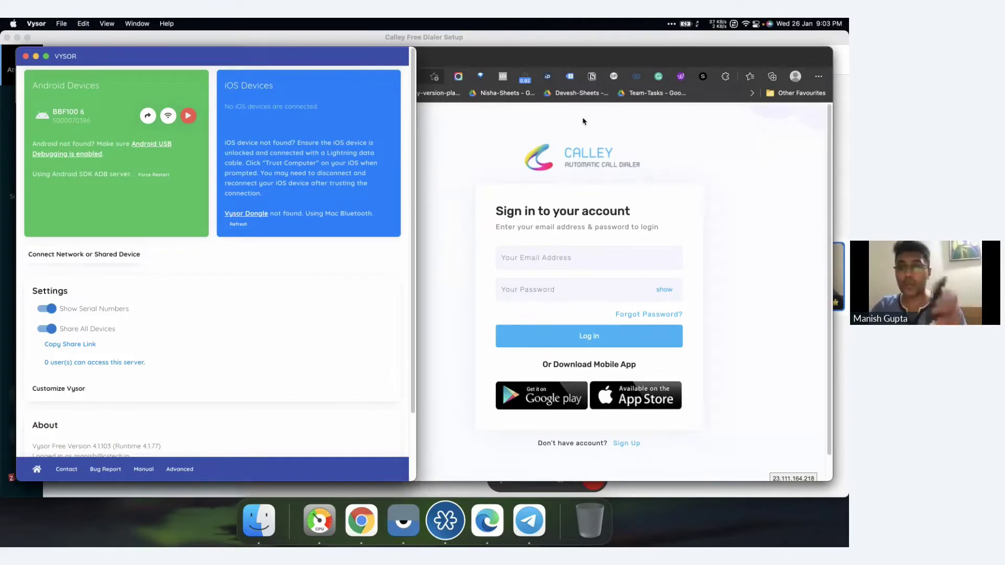
Mirror the BBF100 6 Android phone in Vysor and return to the Calley sign-in page.
click(189, 115)
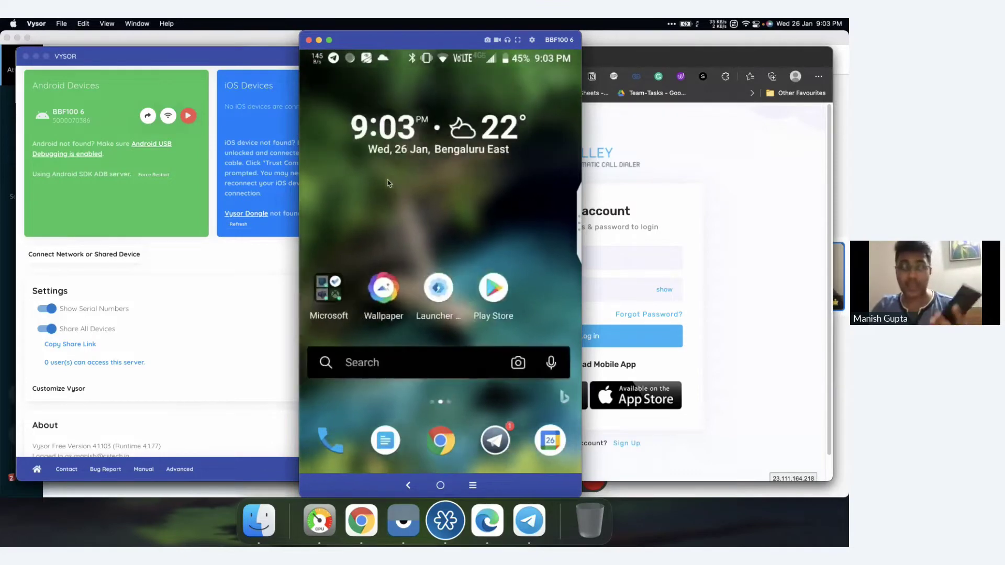
click(838, 164)
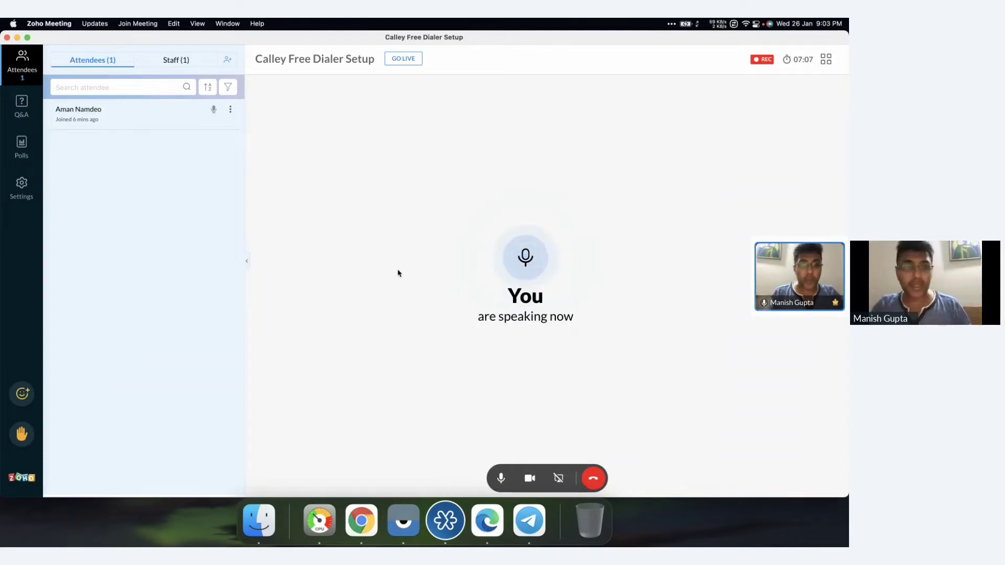
click(352, 510)
click(487, 516)
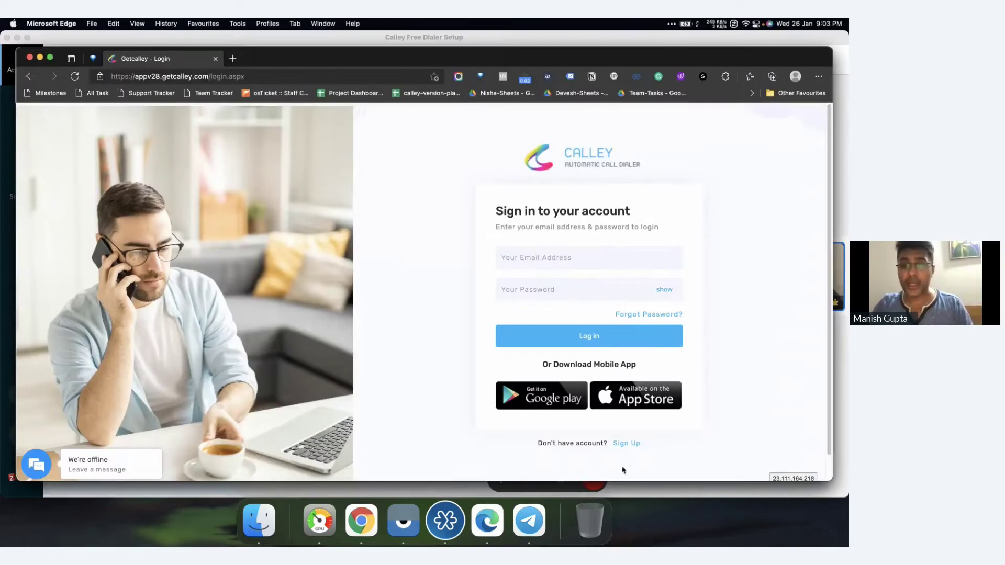
Open Calley's Sign Up form and enter the account holder's name and email address.
click(628, 443)
right_click(354, 522)
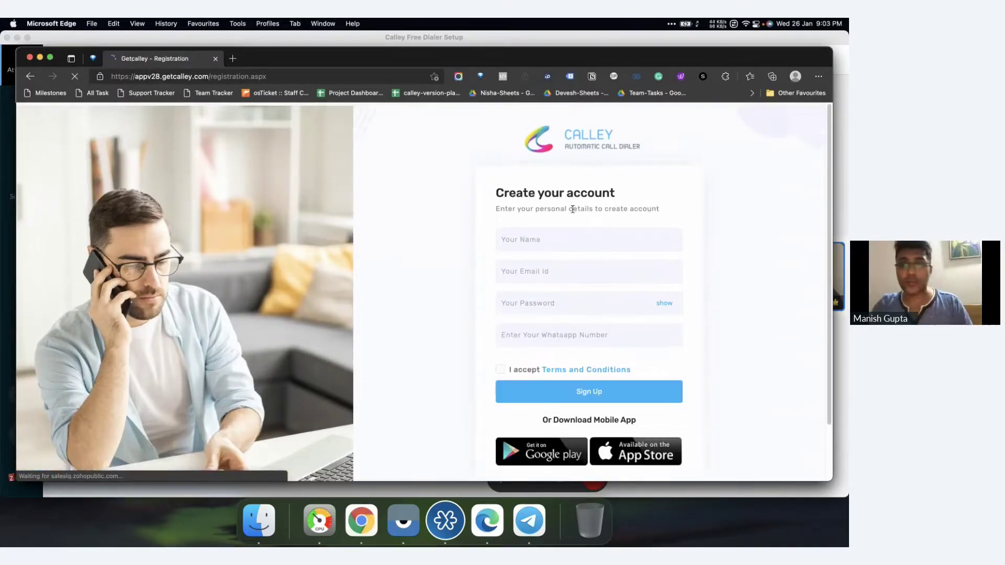
click(562, 239)
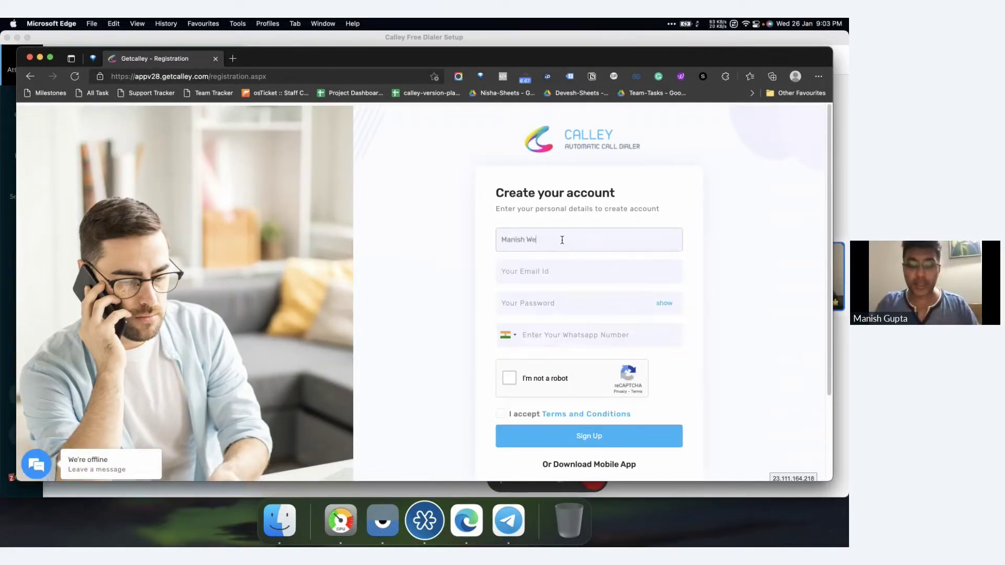
key(Tab)
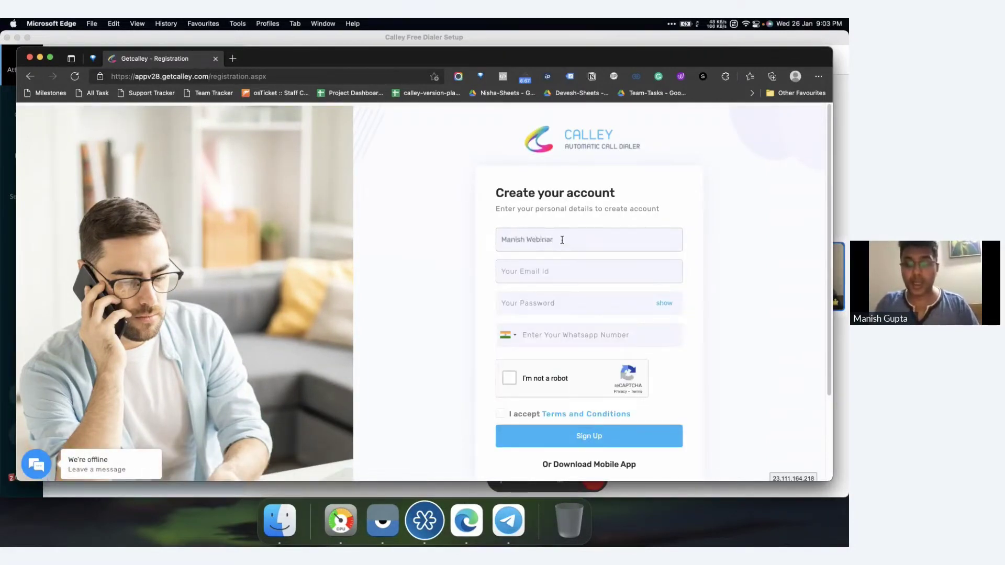
key(BackSpace)
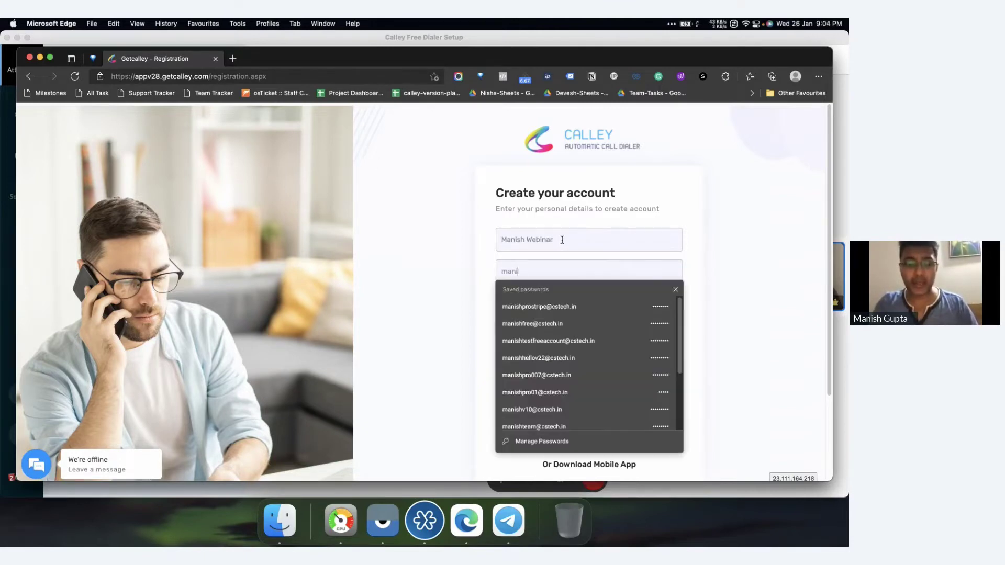
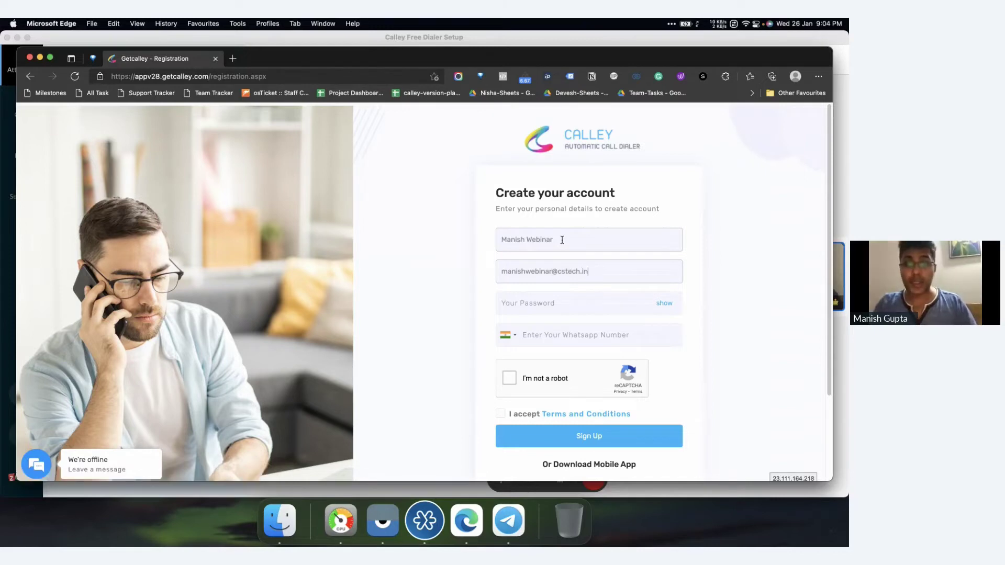
Enter the password and WhatsApp number, pass the captcha, accept the terms and submit.
key(Tab)
text(m)
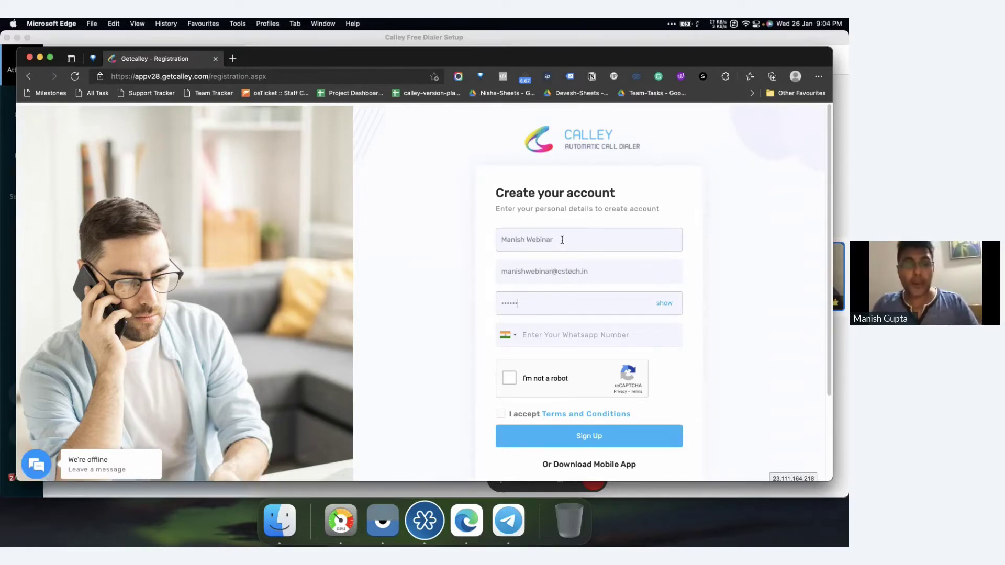
key(Tab)
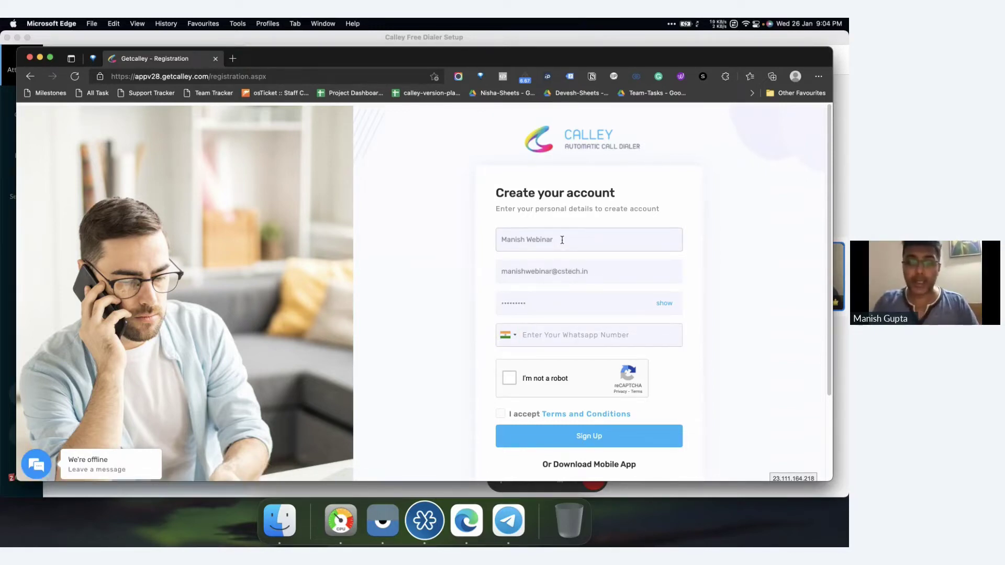
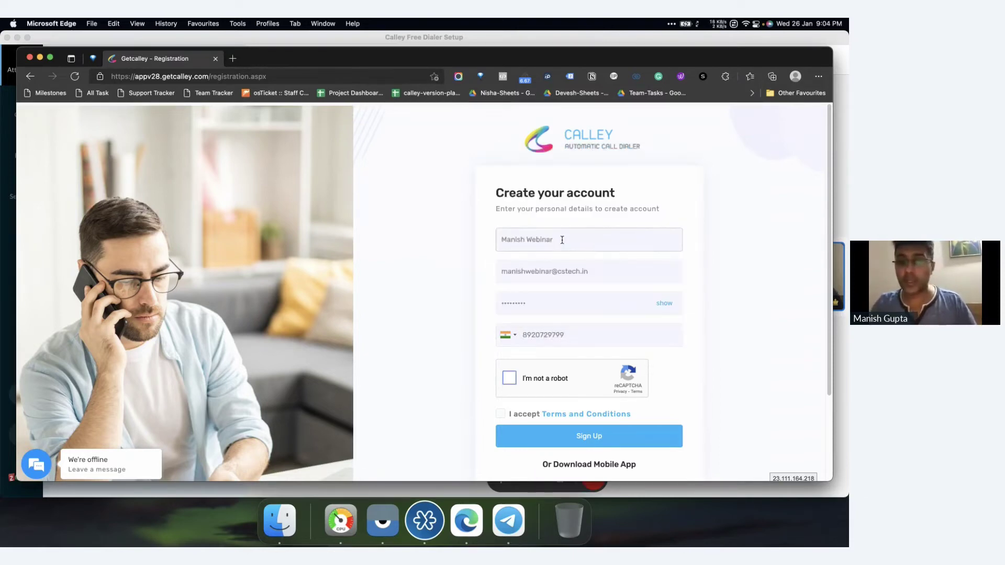
click(512, 382)
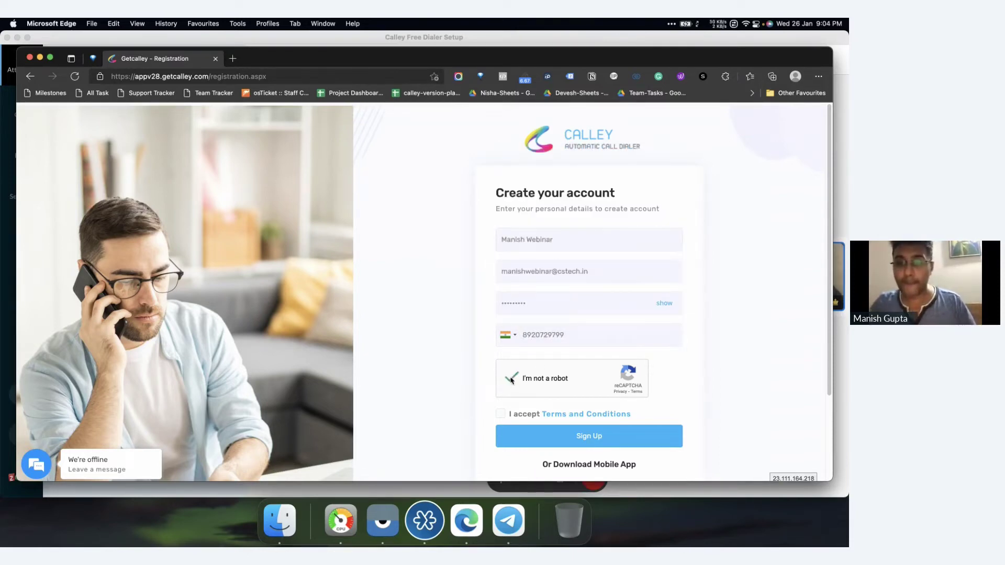
click(500, 414)
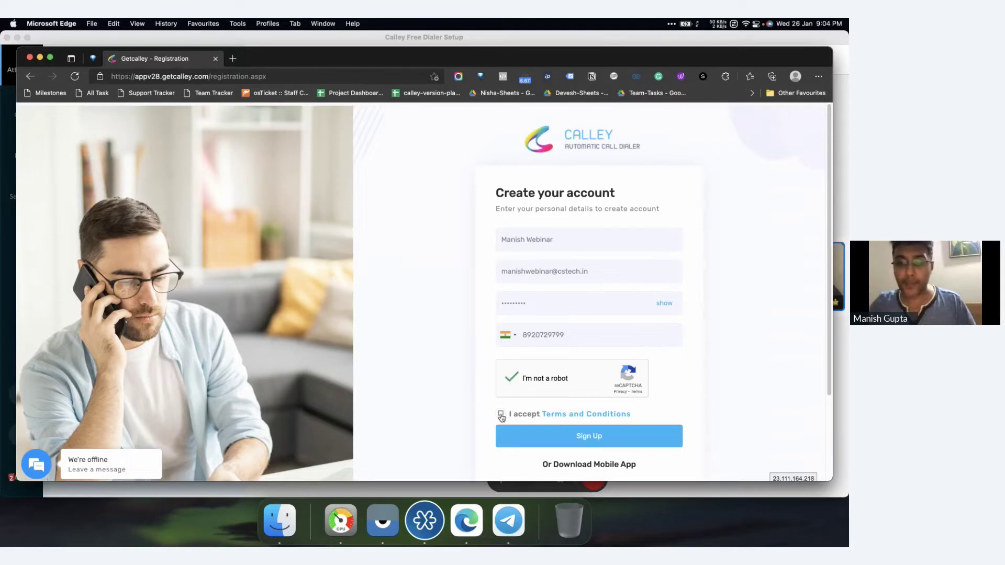
click(563, 437)
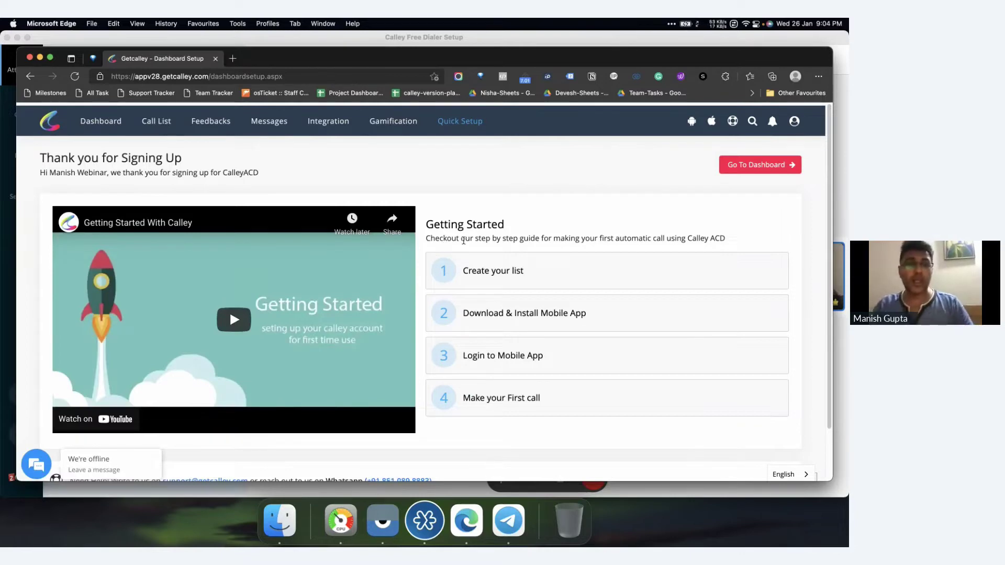
Go from the Thank you page to the Dashboard and dismiss the 'Calley won't Call' notice.
scroll(341, 209, down, 1)
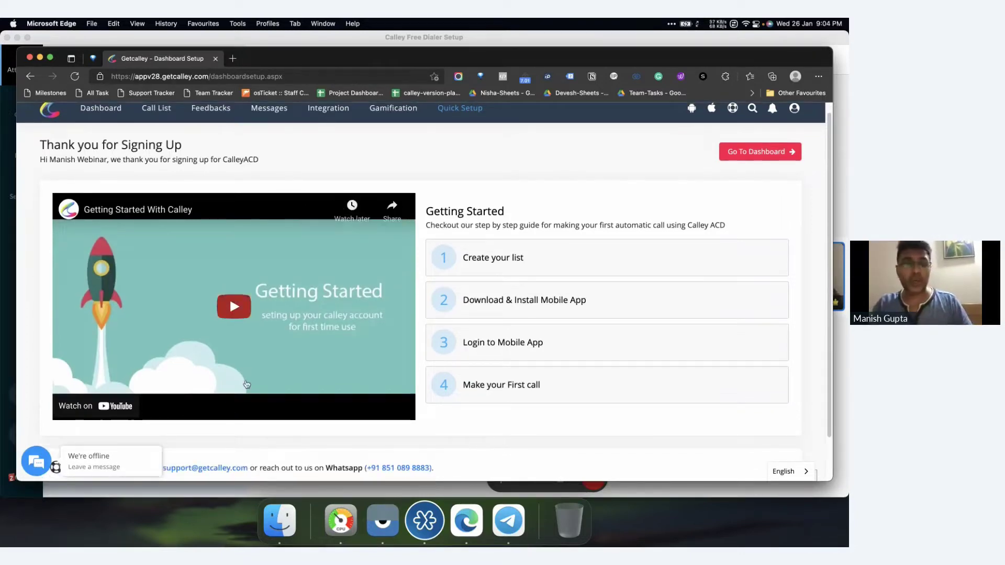
scroll(253, 341, down, 2)
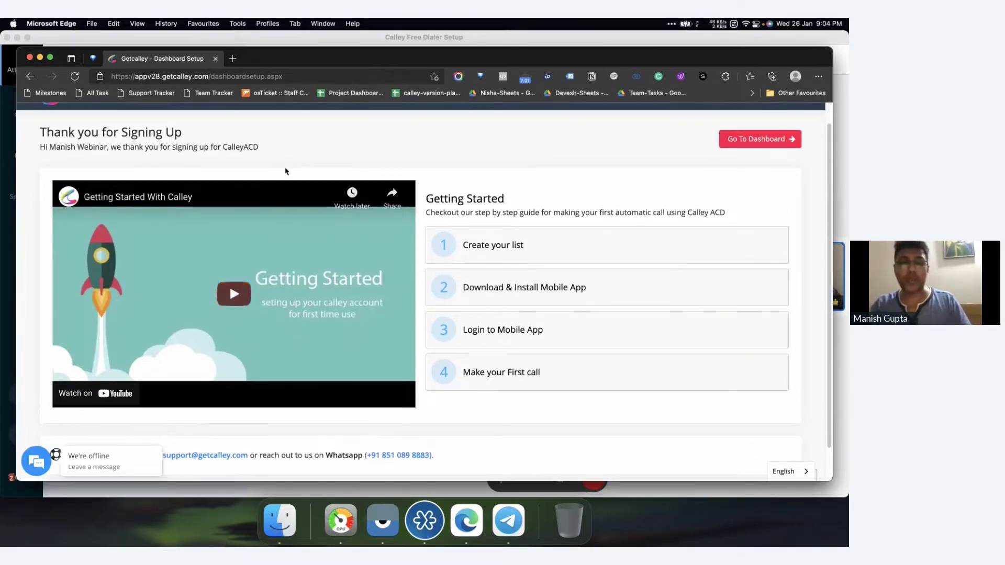
scroll(318, 217, down, 2)
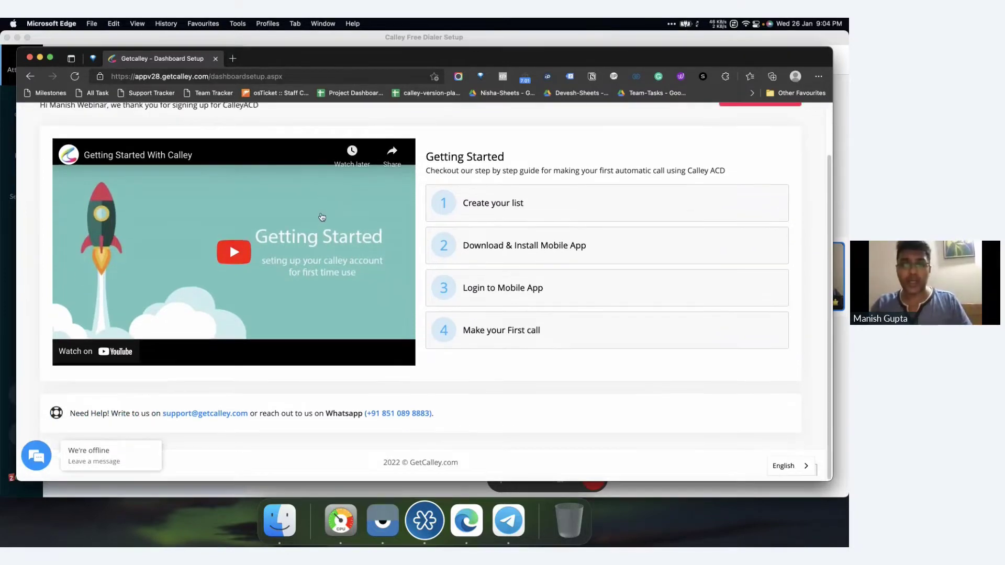
scroll(575, 379, up, 3)
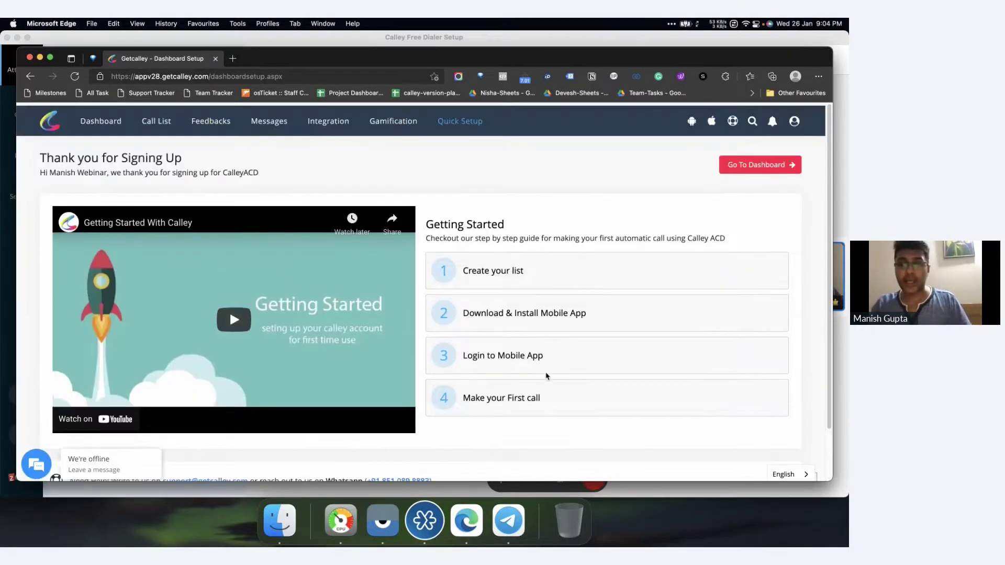
scroll(314, 220, down, 1)
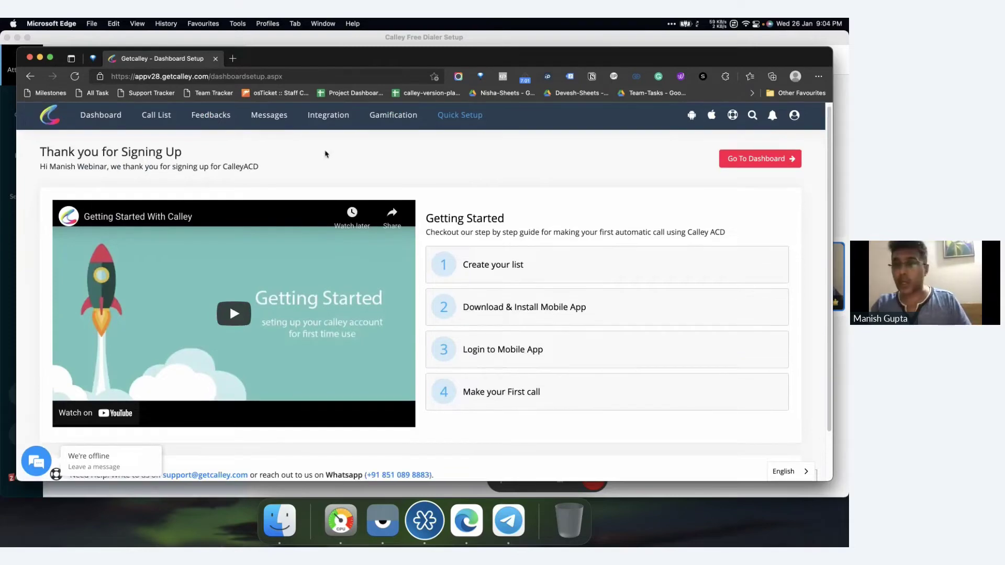
click(752, 162)
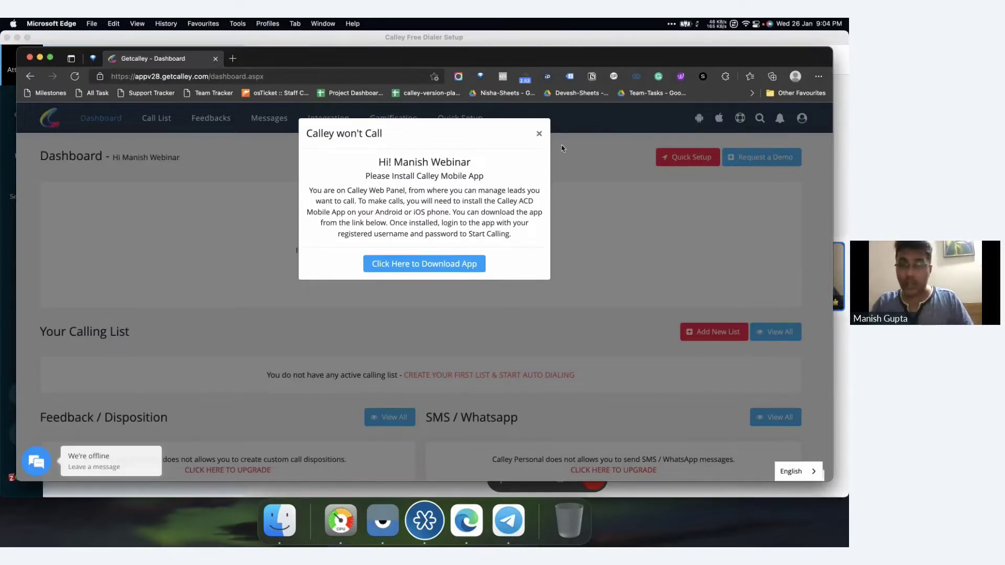
click(539, 134)
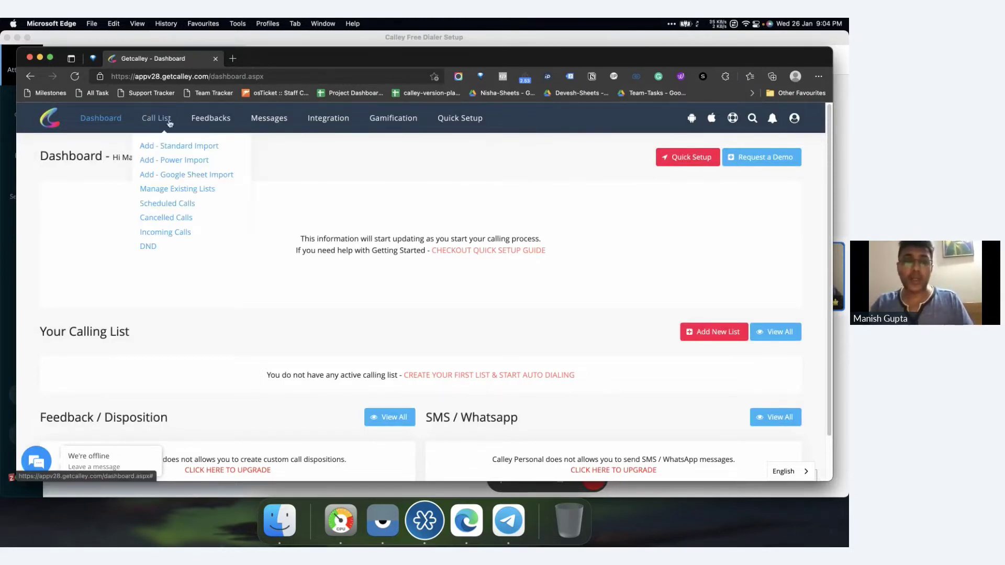
Open Call List > Add - Standard Import, then launch Microsoft Excel from system search.
click(169, 146)
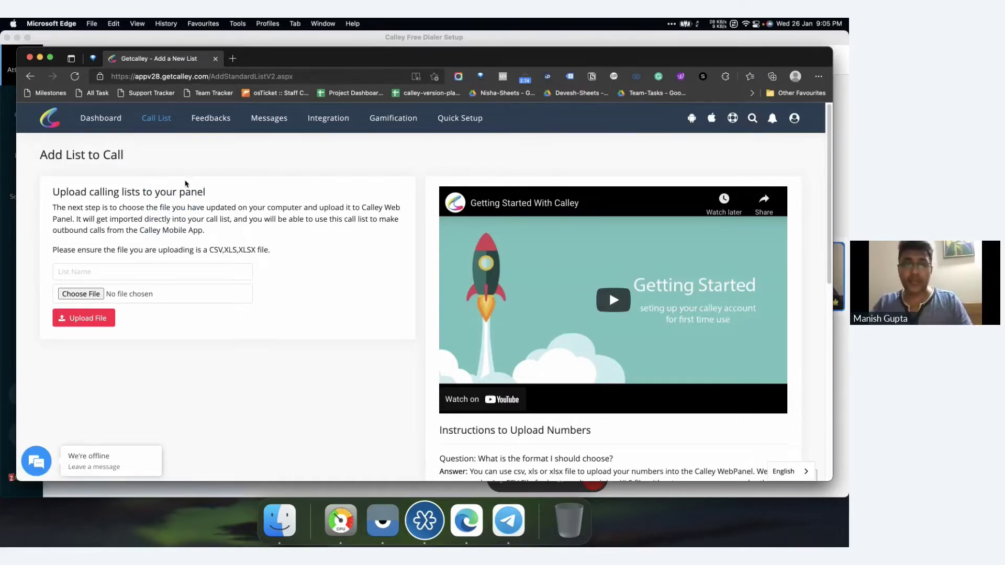
key(super+space)
text(ex)
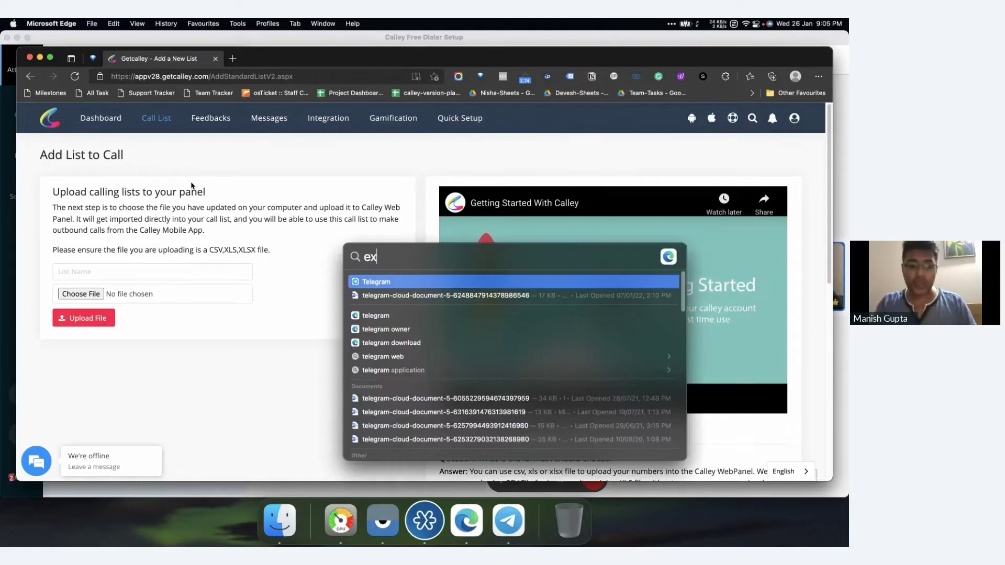
key(Return)
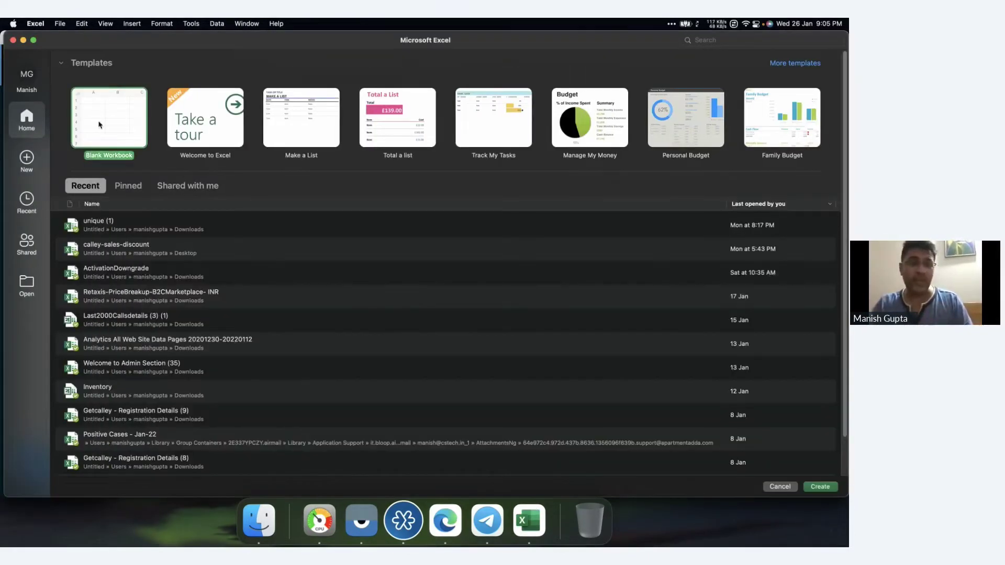
Create a blank workbook with headings Name, Number and Notes in A1:C1.
drag(4, 126, 99, 126)
double_click(98, 126)
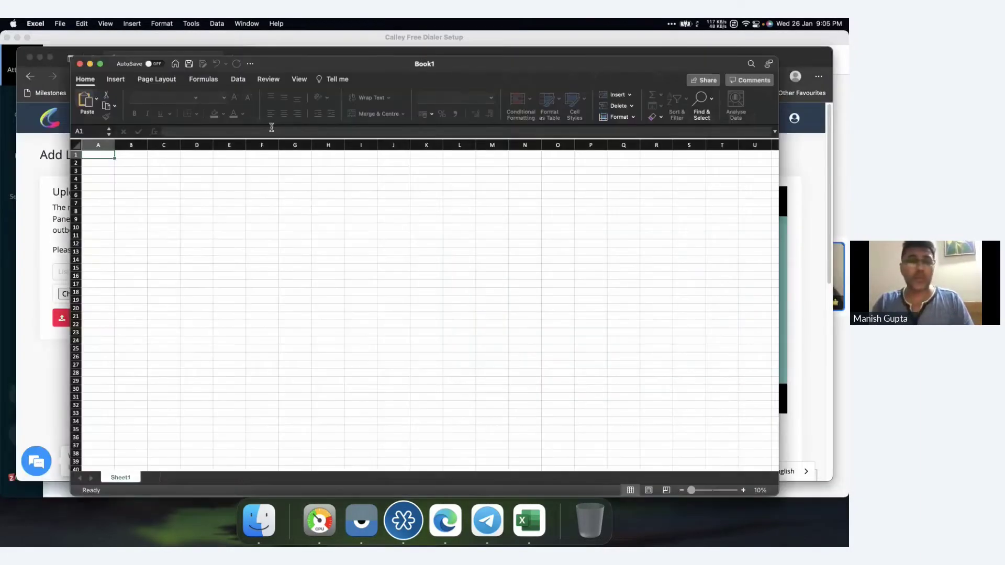
text(Name)
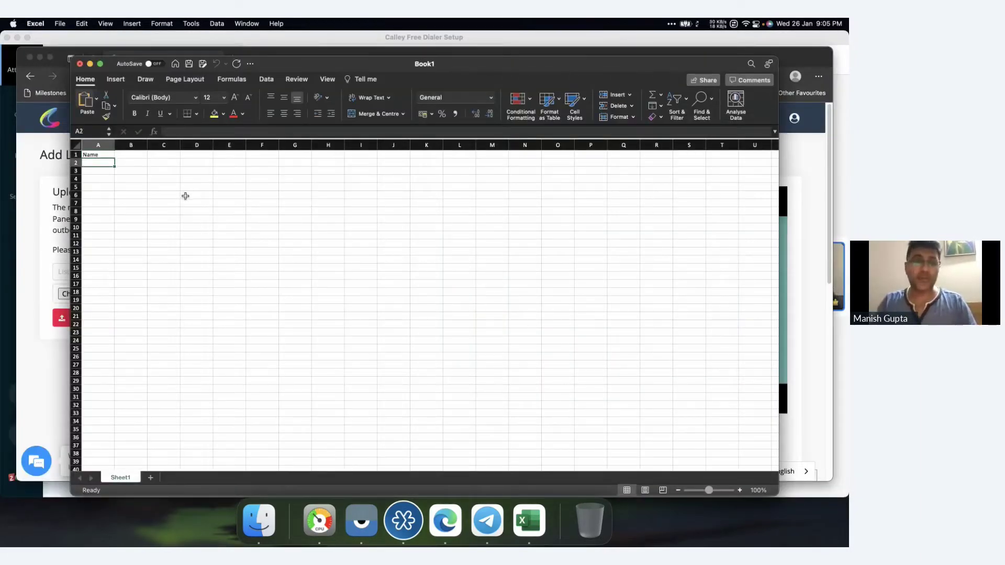
key(Tab)
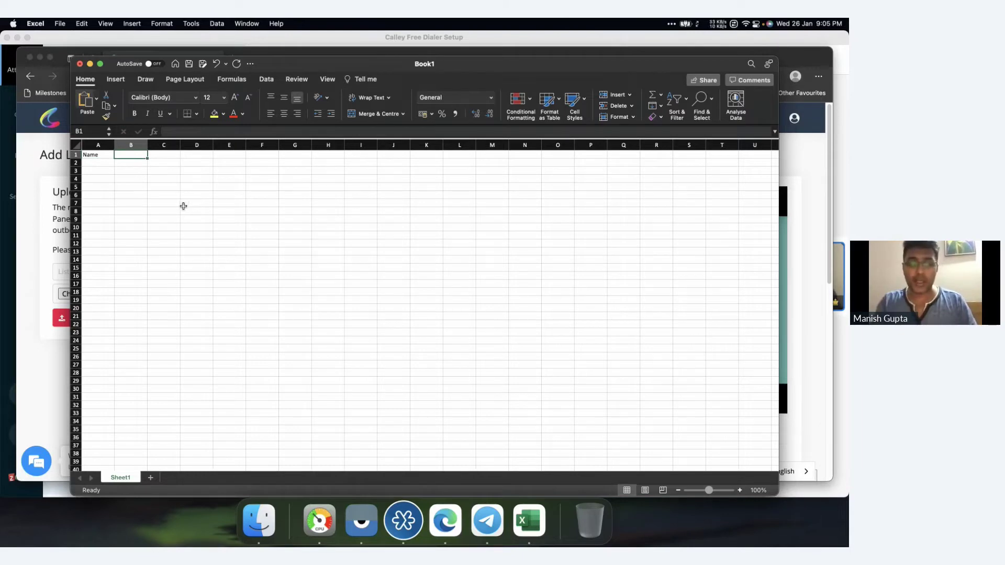
text(Numbee)
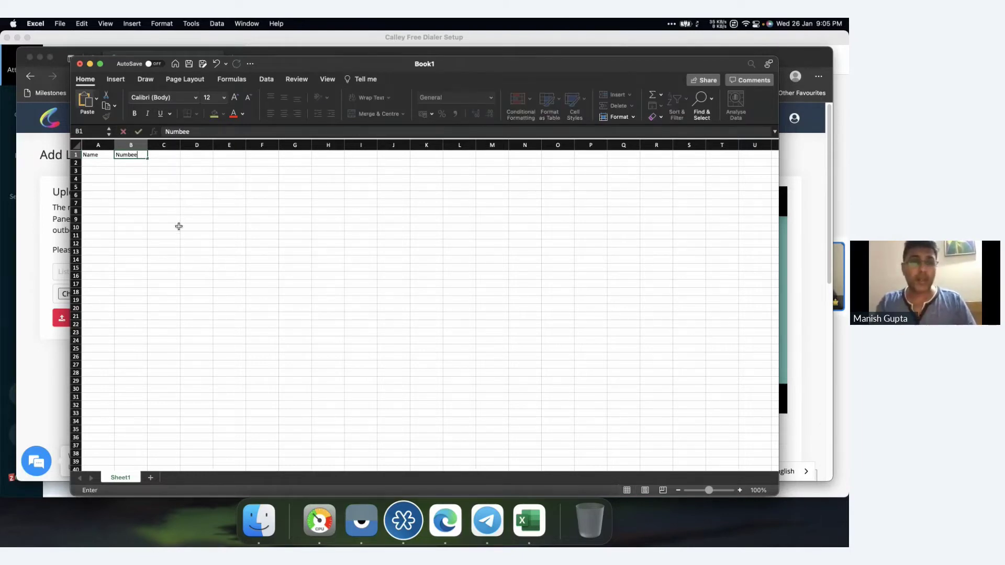
key(BackSpace)
text(r)
key(Tab)
text(No)
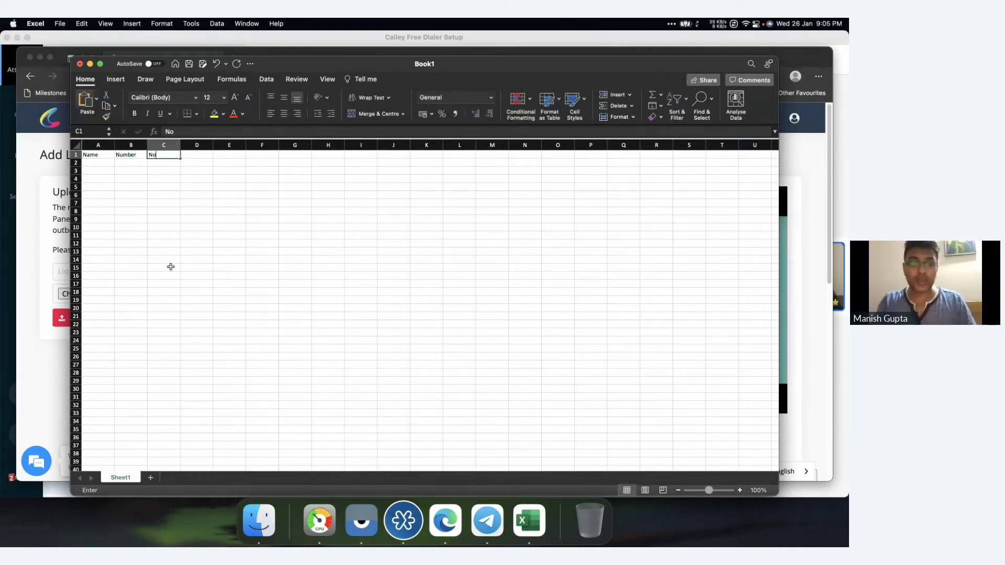
text(tes)
key(Return)
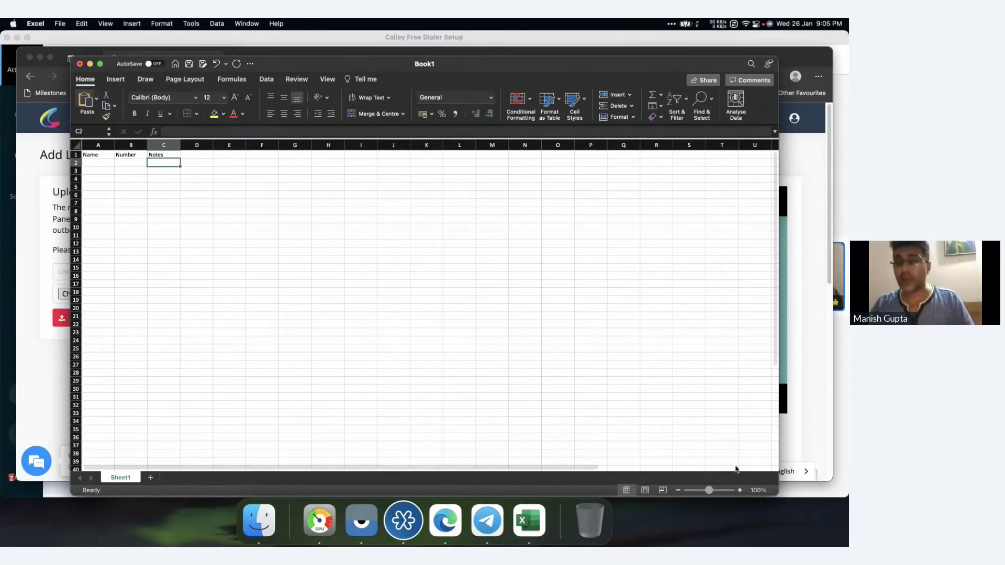
Zoom the sheet to 160% and select cell A2.
click(740, 490)
click(740, 491)
click(741, 490)
click(740, 491)
click(740, 491)
click(740, 490)
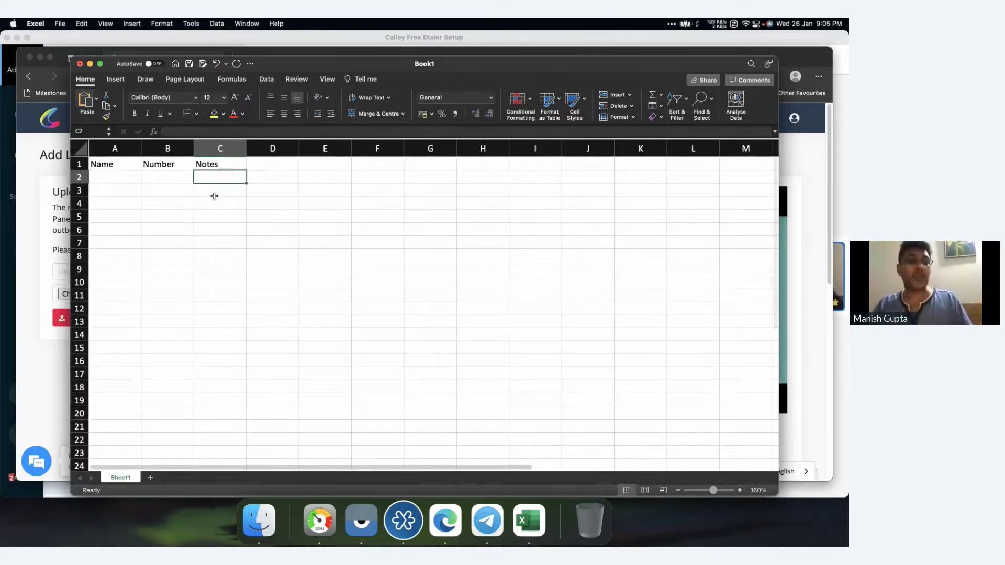
click(116, 176)
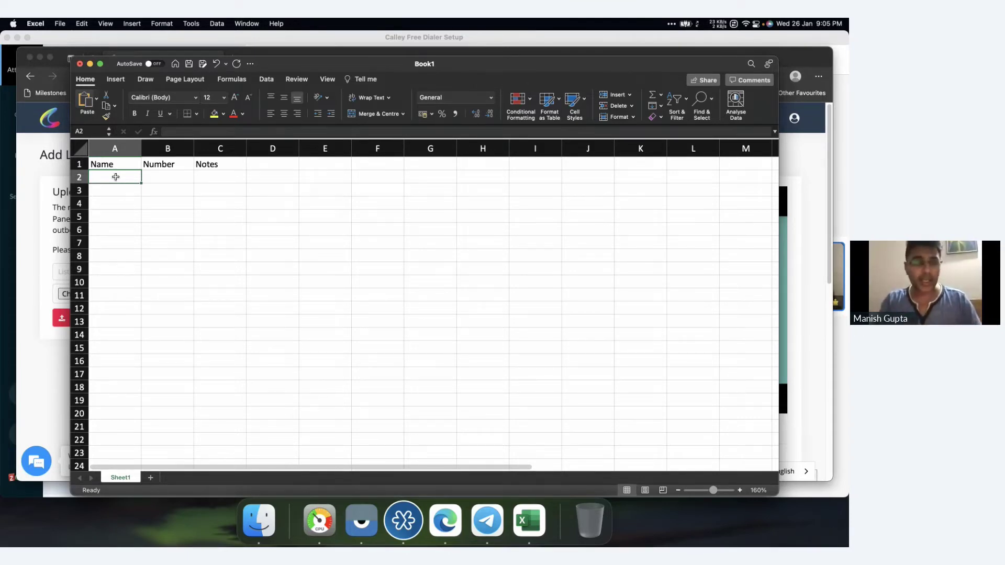
Enter M1, M2, M3 in A2:A4 and fill the name series down to row 87.
text(M1)
key(Return)
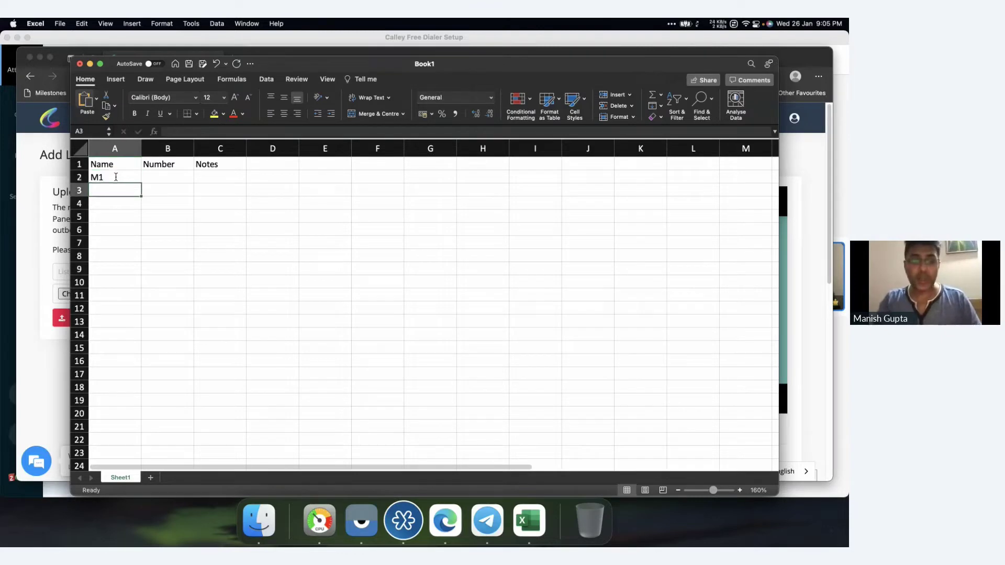
text(M2)
key(Return)
text(M3)
key(Return)
key(Up)
key(Up)
key(Up)
key(shift+Down)
key(shift+Down)
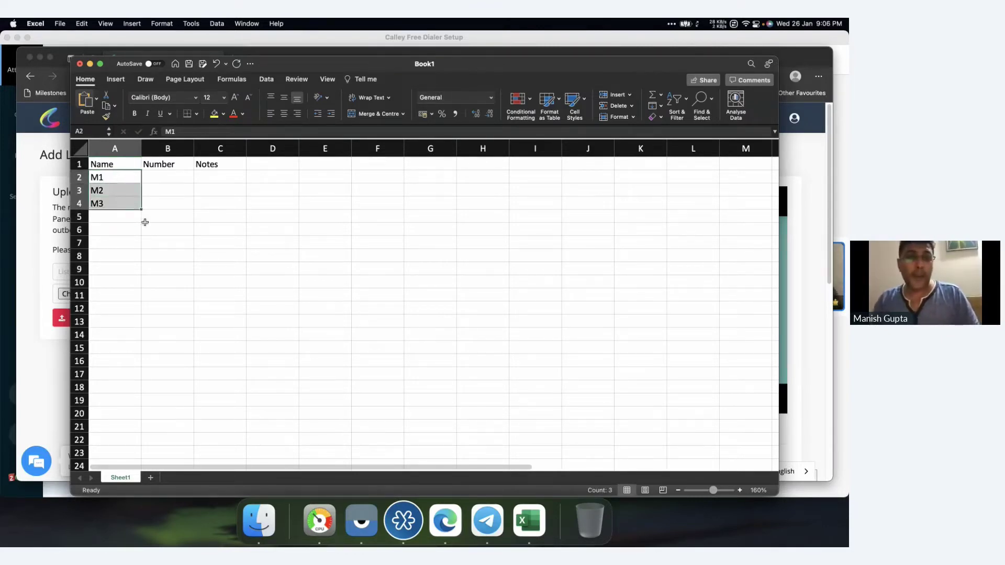
drag(142, 208, 130, 364)
scroll(130, 364, up, 20)
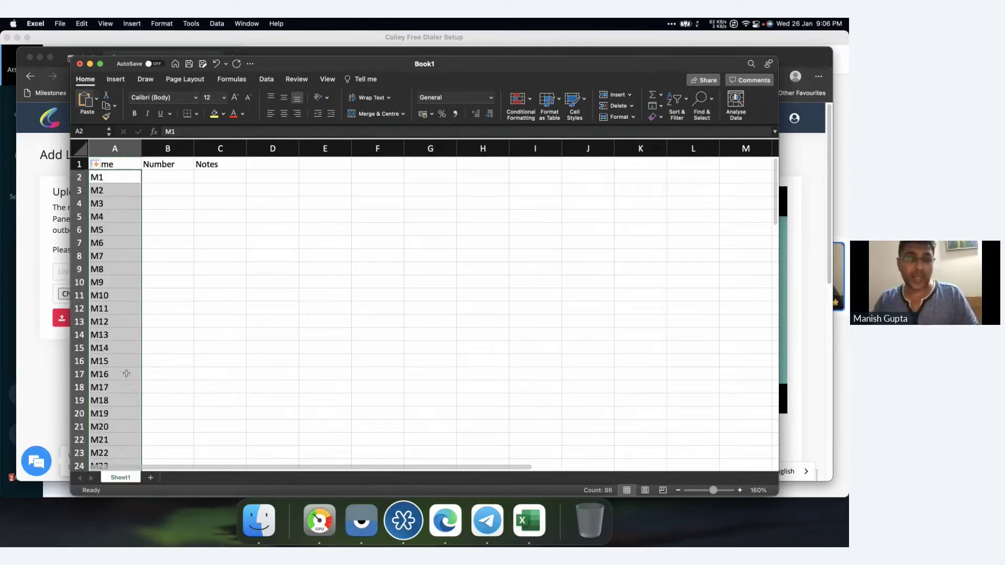
Enter two starting phone numbers in B2:B3 and fill the number series down column B.
click(175, 178)
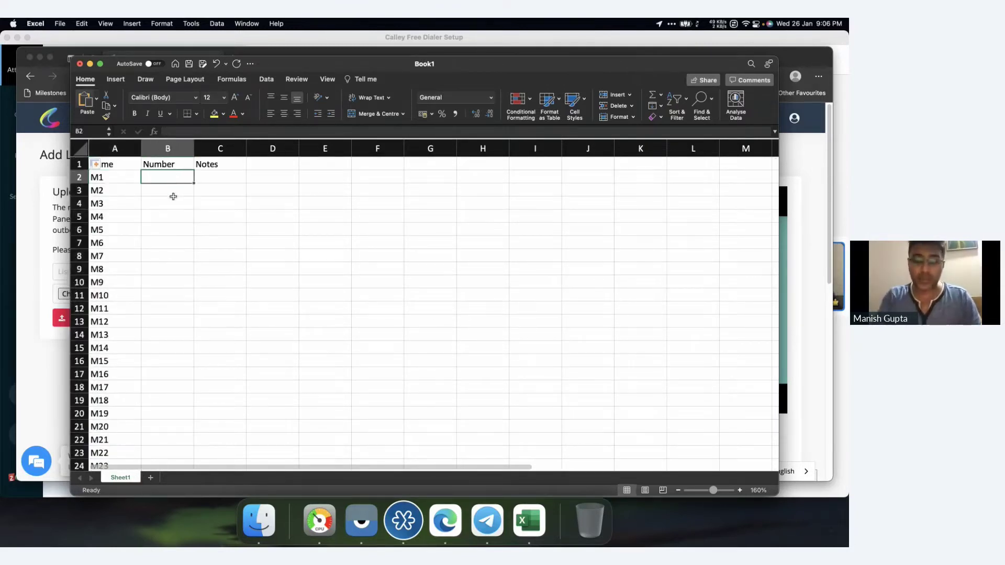
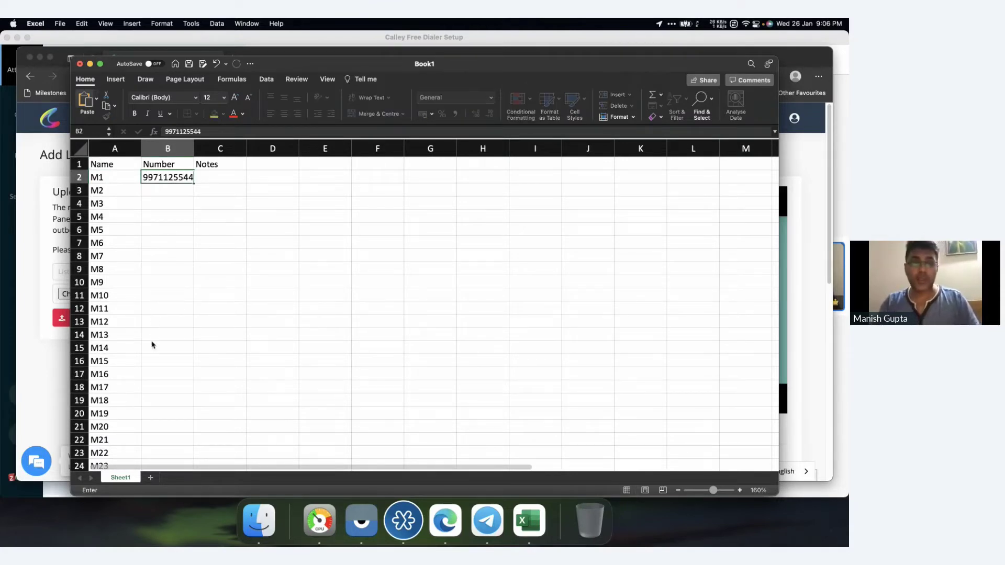
key(Return)
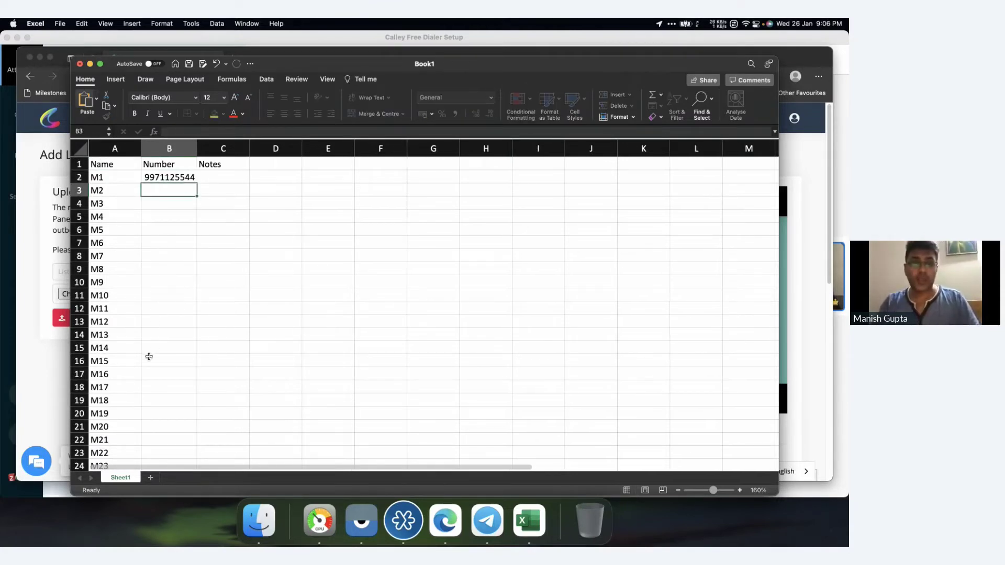
key(Up)
text(99)
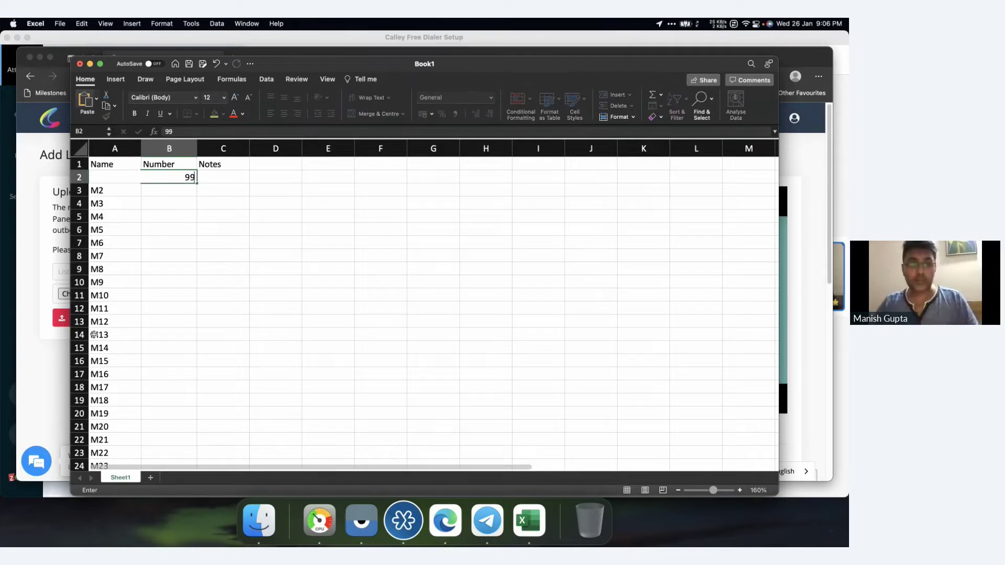
key(Escape)
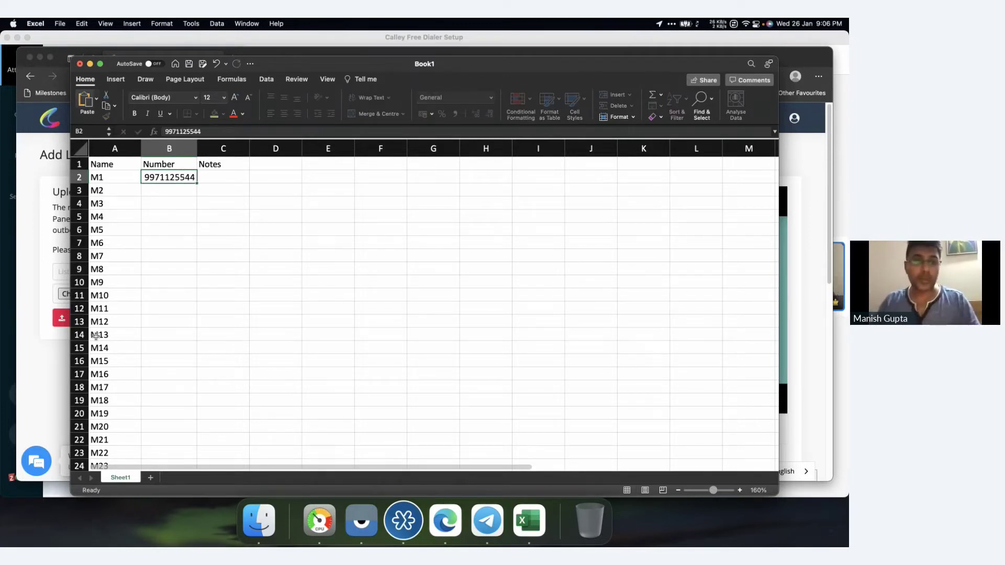
key(Return)
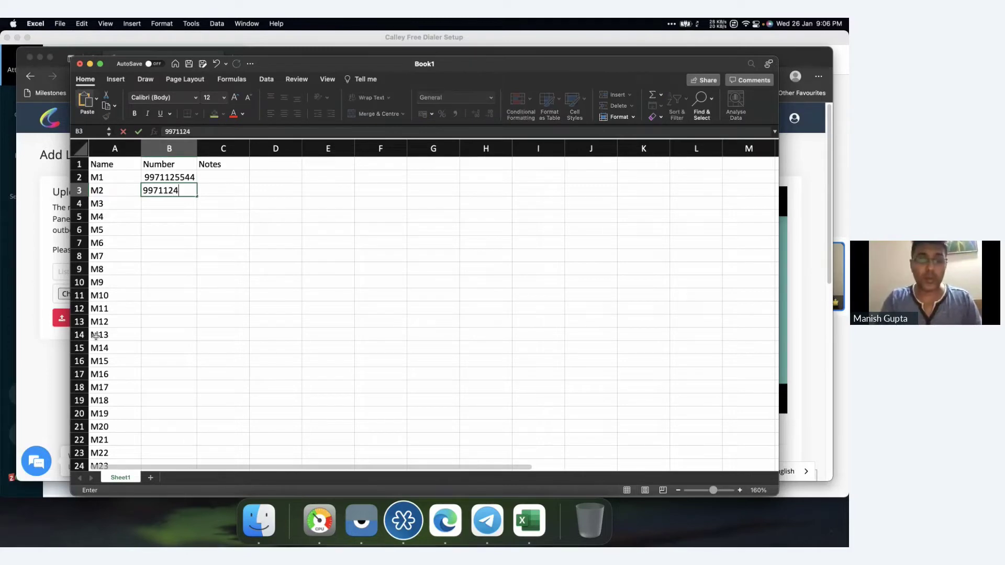
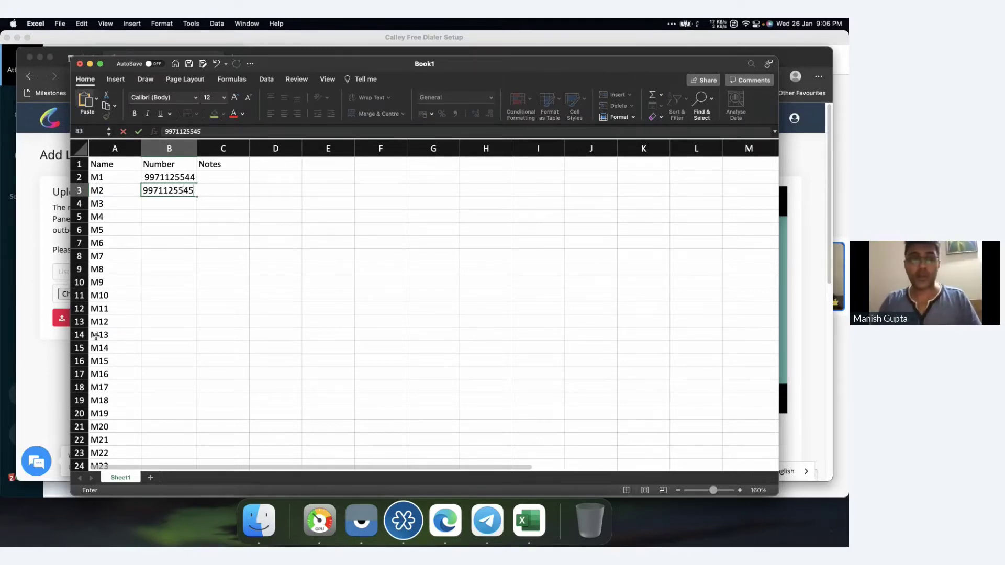
key(Return)
key(Up)
key(Up)
key(shift+Down)
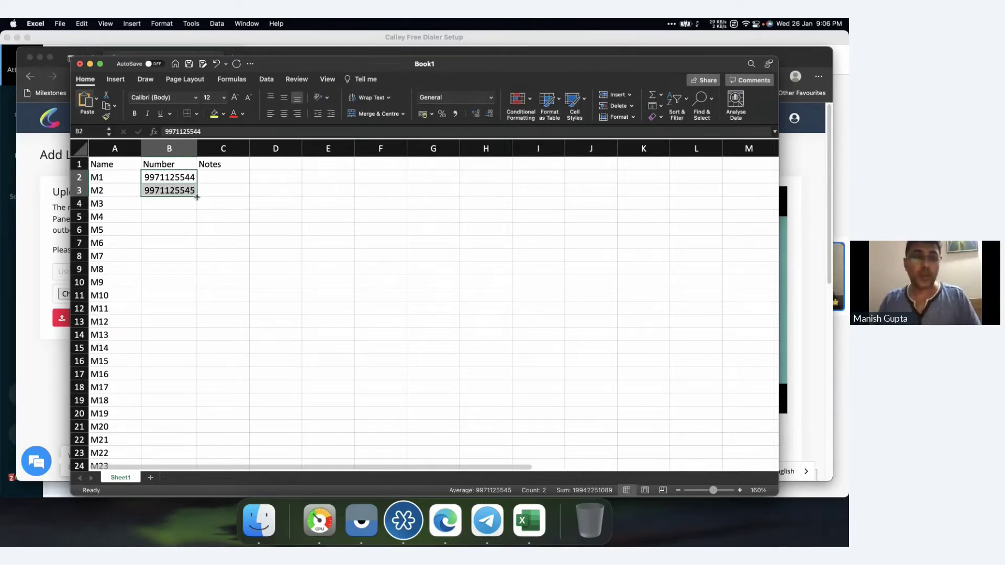
drag(196, 197, 155, 453)
scroll(217, 314, up, 20)
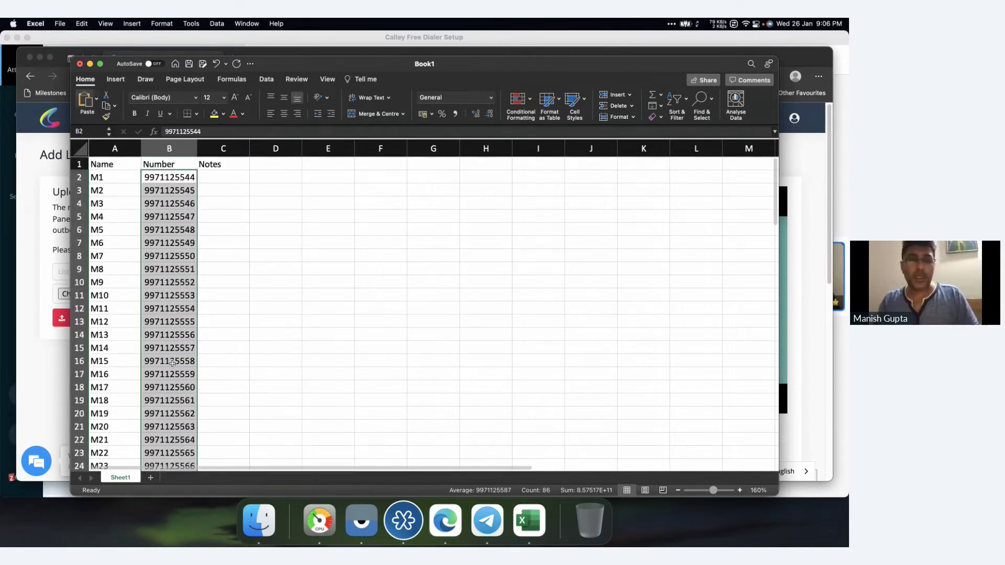
Enter Notes 1 and Notes 2 in C2:C3 and fill the series down to row 87.
click(218, 178)
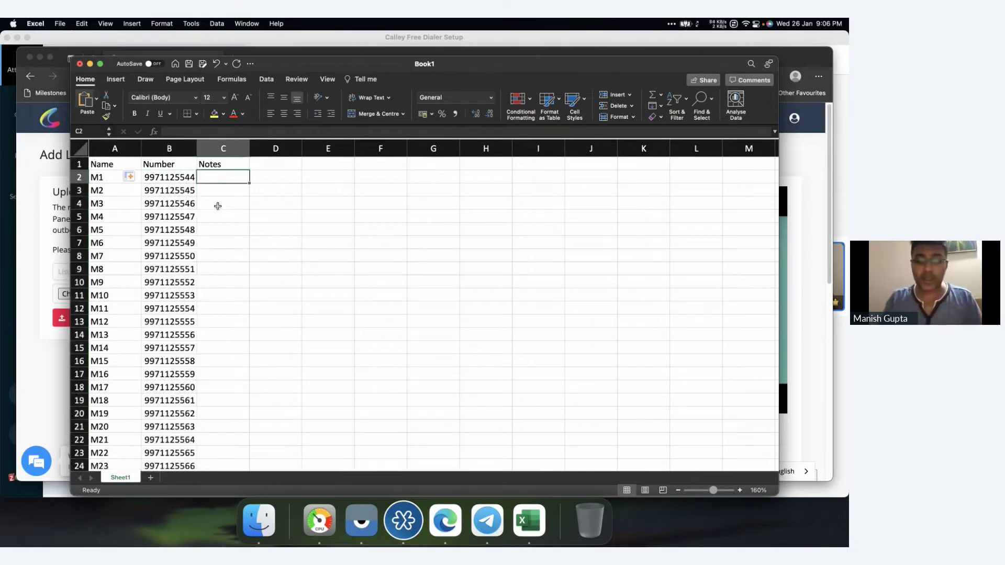
text(Notes 1)
key(Return)
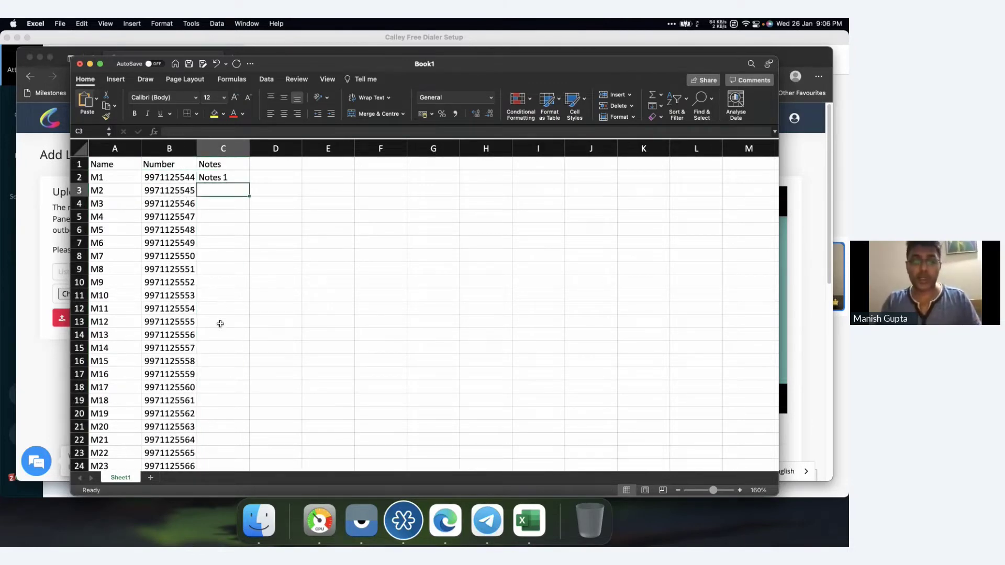
text(Notes 2)
key(Return)
key(Up)
key(Up)
key(shift+Down)
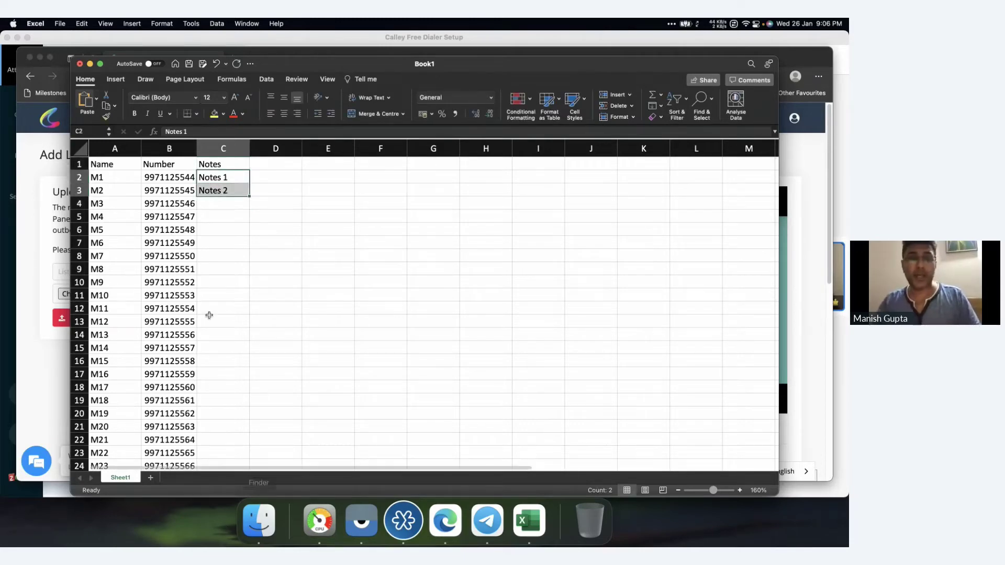
drag(246, 192, 209, 450)
scroll(278, 354, up, 20)
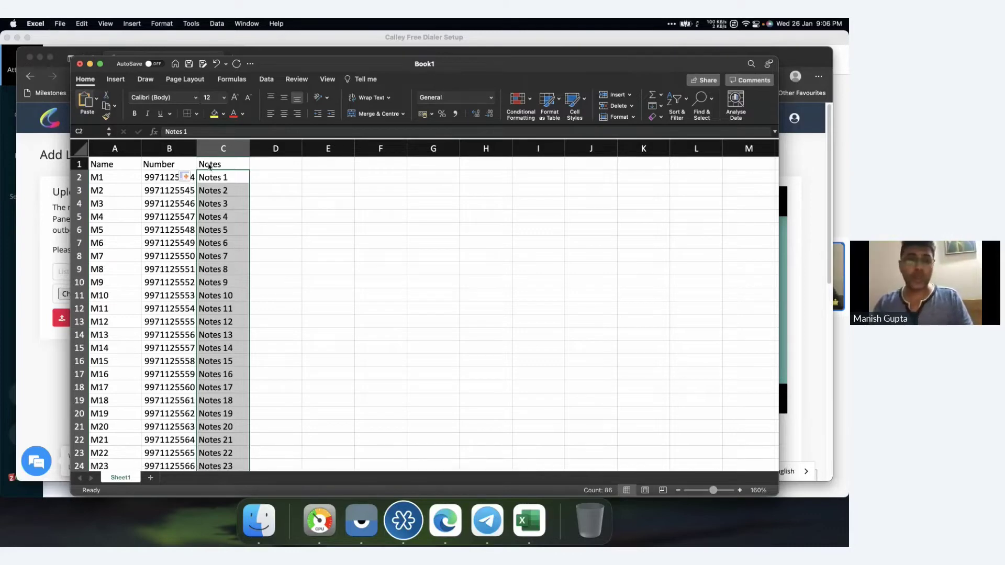
Save the workbook as calley-samples and scroll through the finished 86-contact list.
key(super+s)
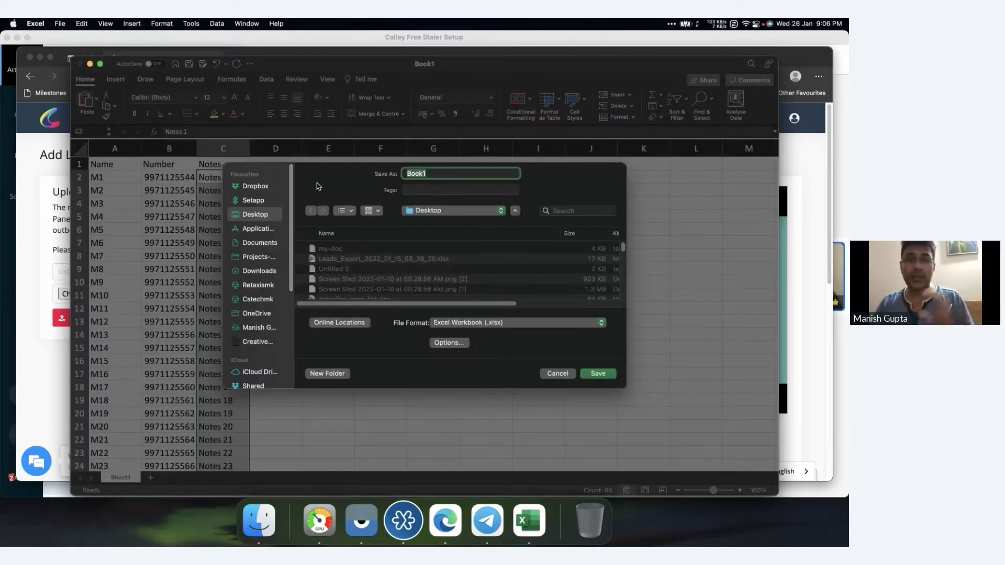
text(calley-samples)
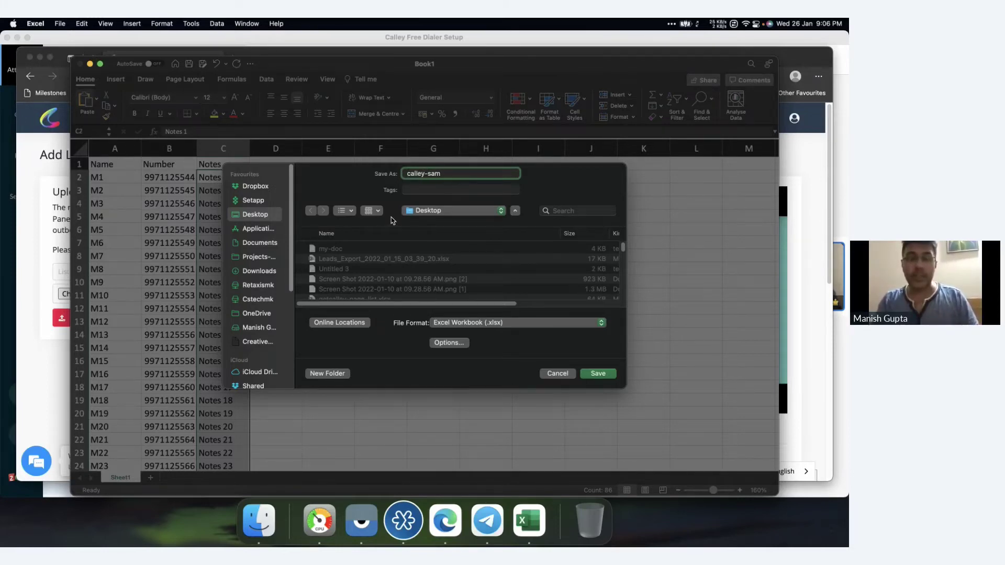
click(597, 373)
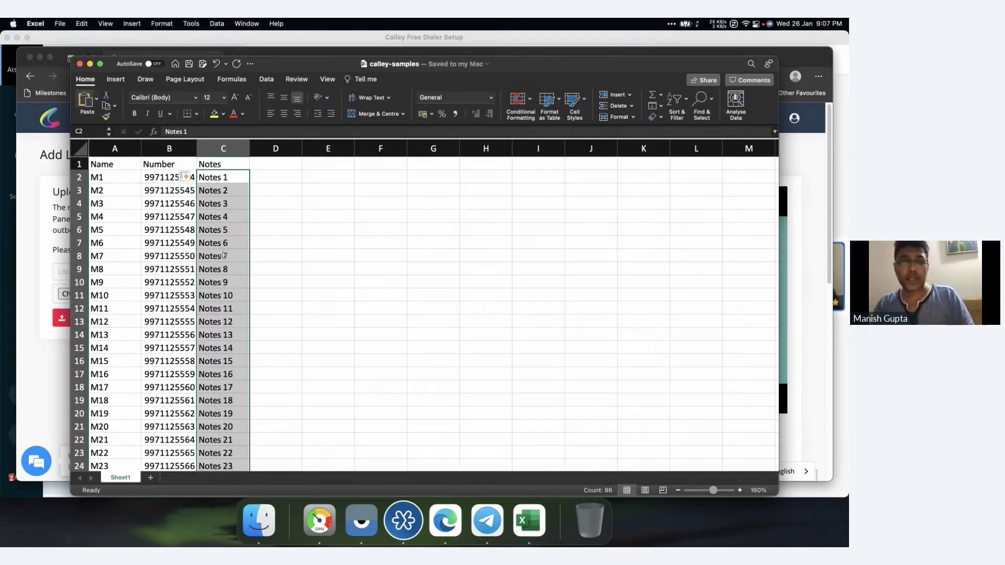
scroll(270, 233, down, 5)
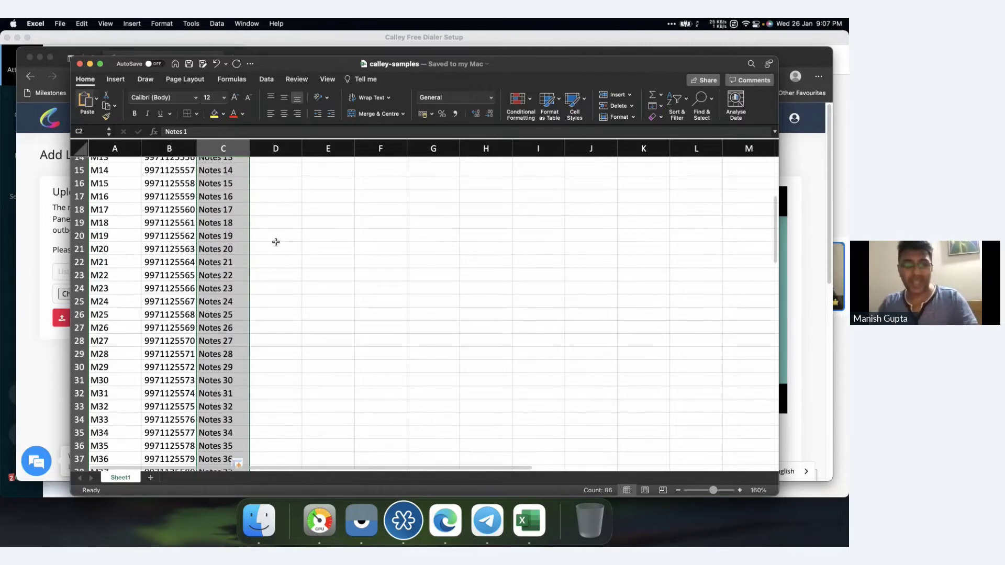
scroll(260, 241, down, 20)
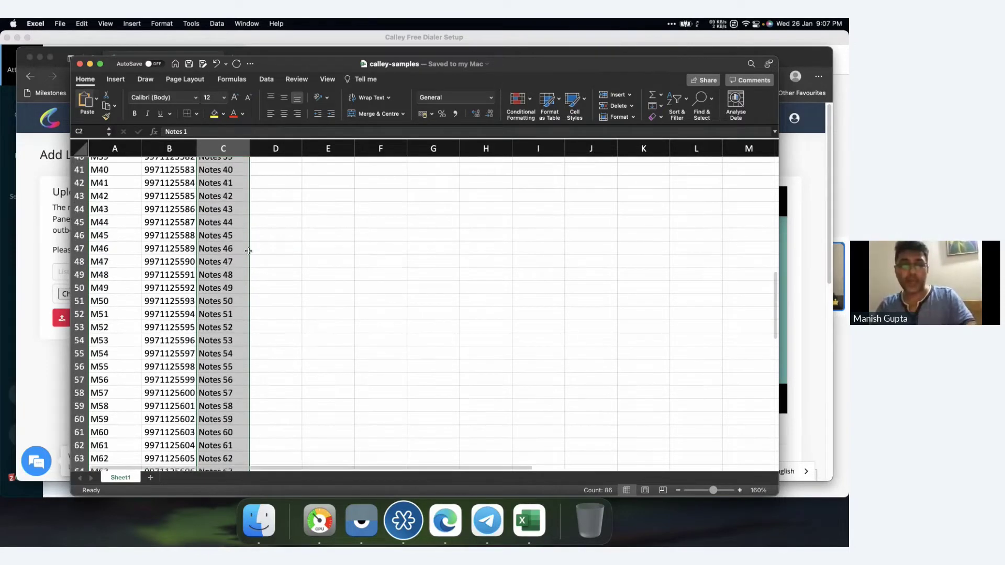
scroll(249, 250, up, 20)
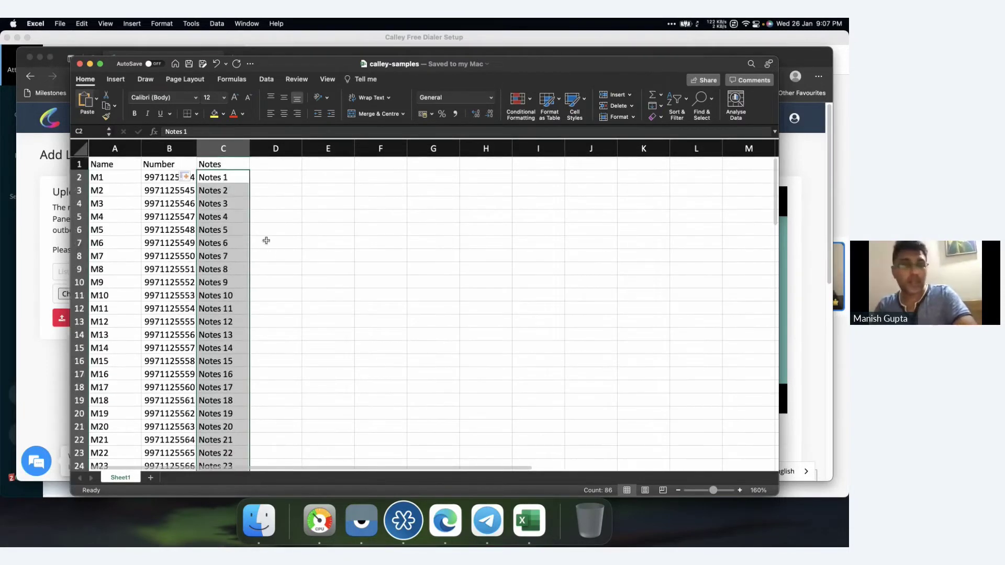
click(266, 242)
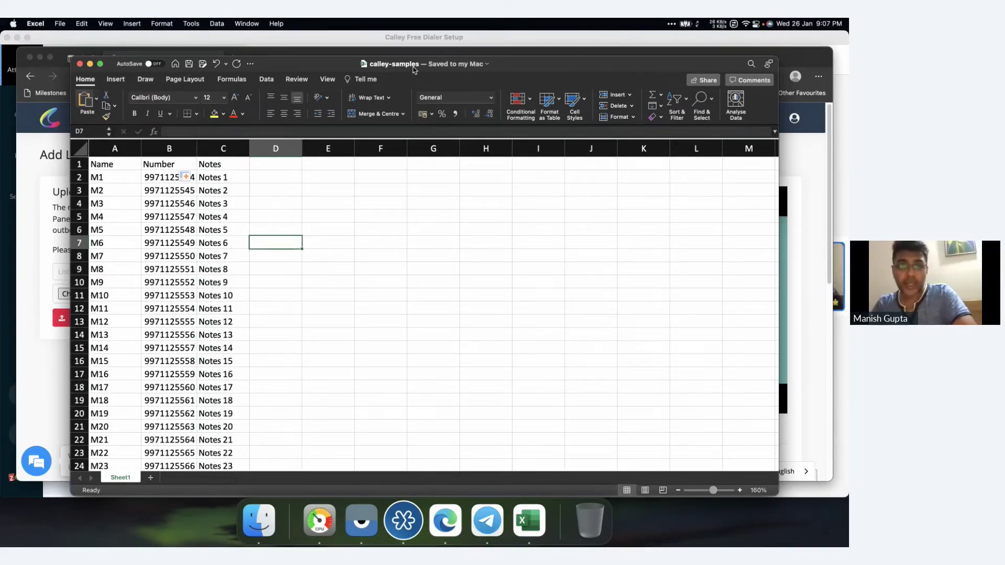
Close the workbook and enter testfile as the calling list name in Calley.
click(80, 64)
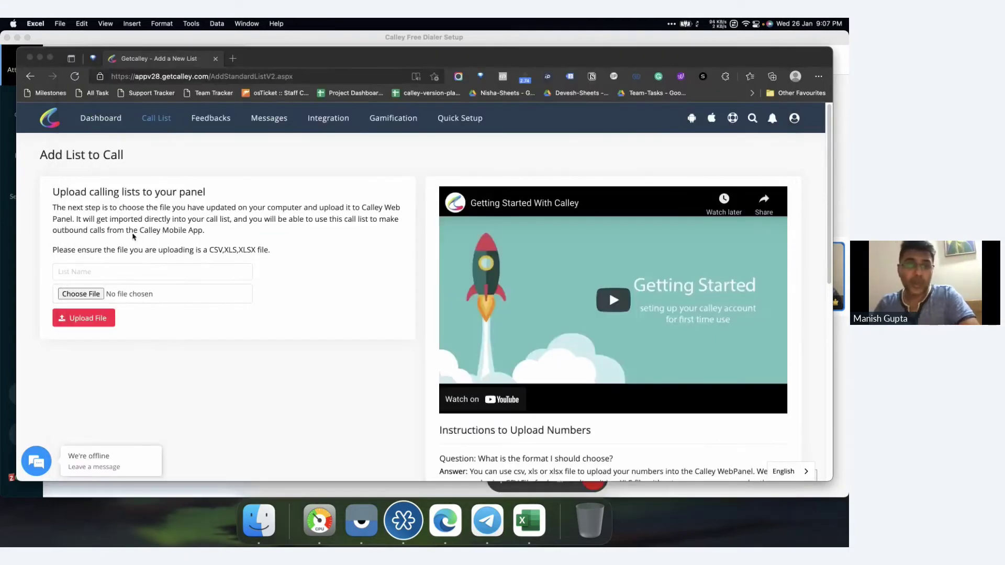
click(114, 267)
click(114, 268)
text(testfile)
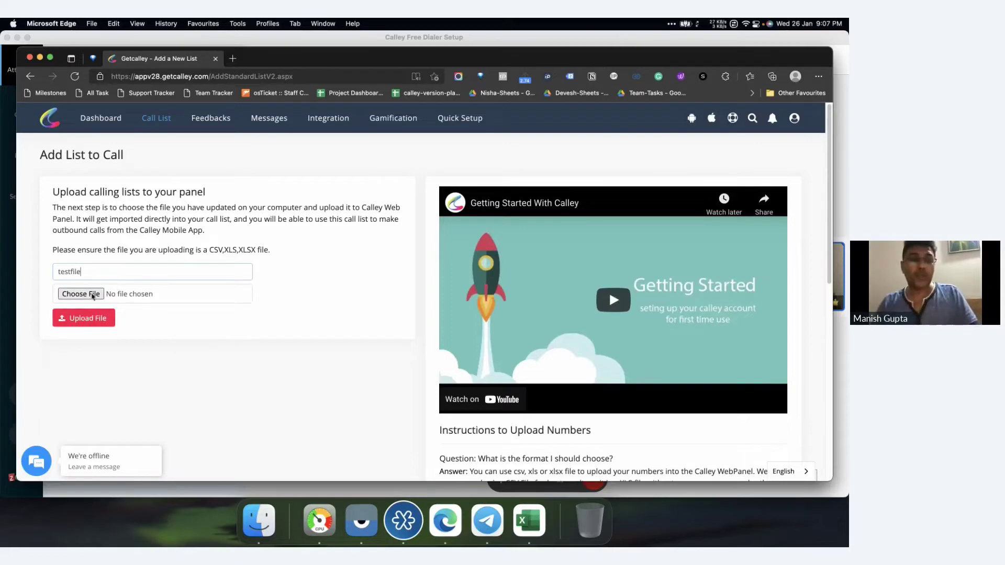
Attach calley-samples.xlsx from the Desktop and upload it as the list.
click(90, 295)
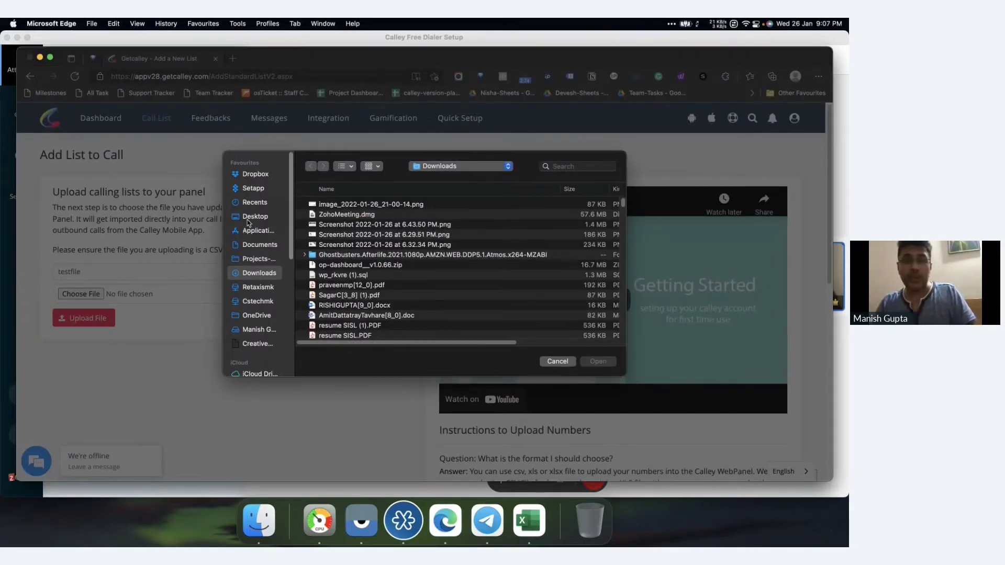
click(248, 218)
click(373, 205)
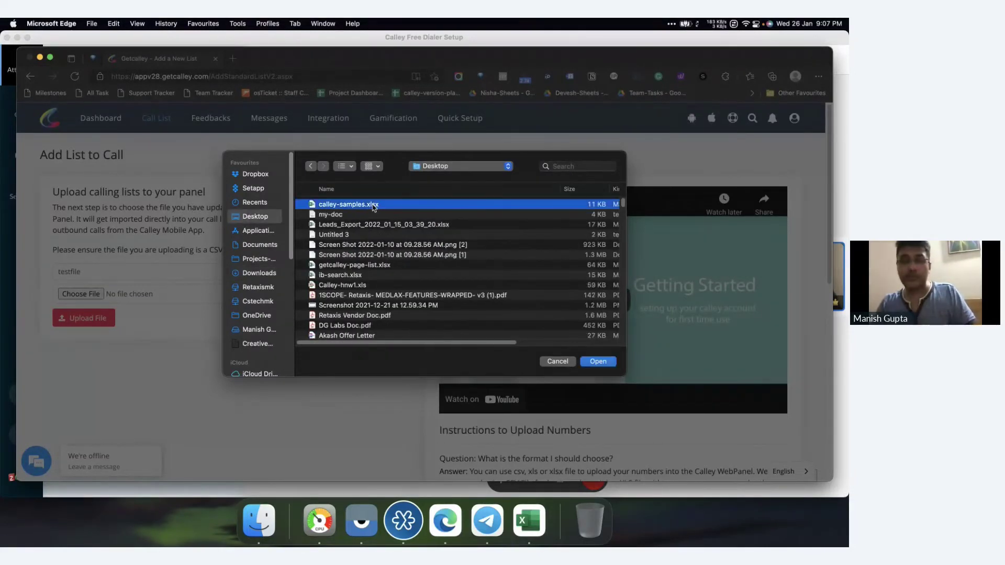
click(598, 361)
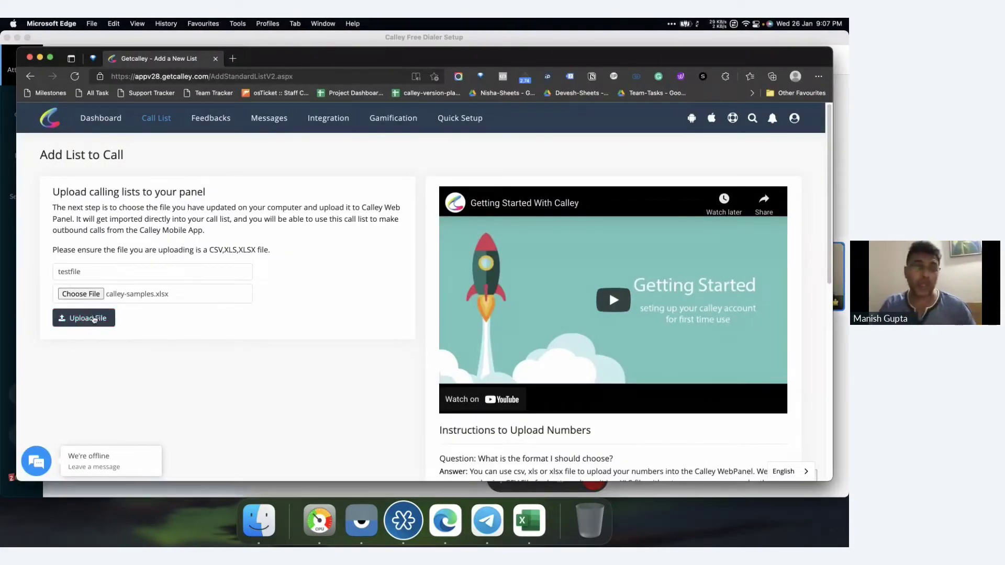
click(95, 320)
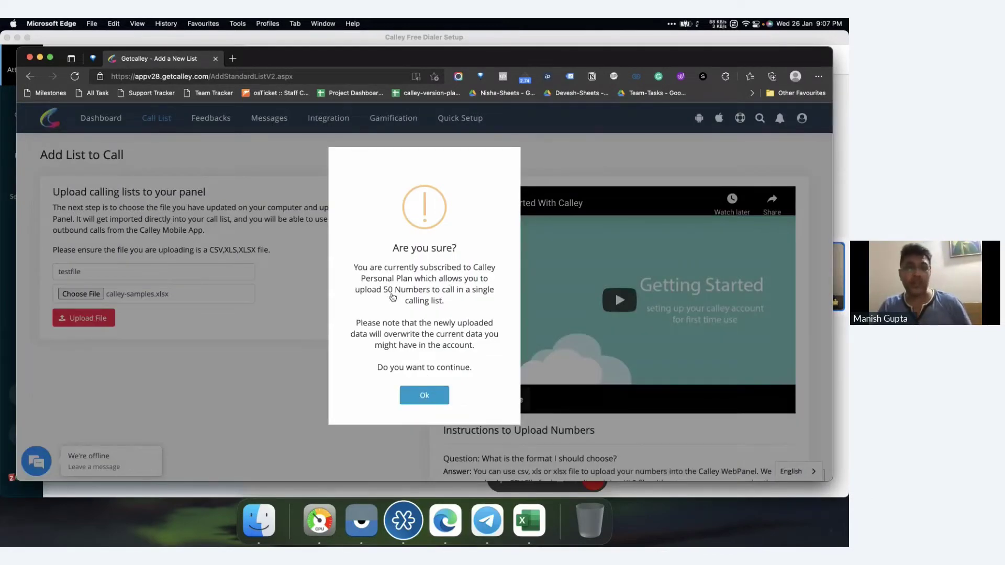
Accept the 50-number overwrite warning, then map Column 1 to FirstName and Column 2 to Phone.
key(Return)
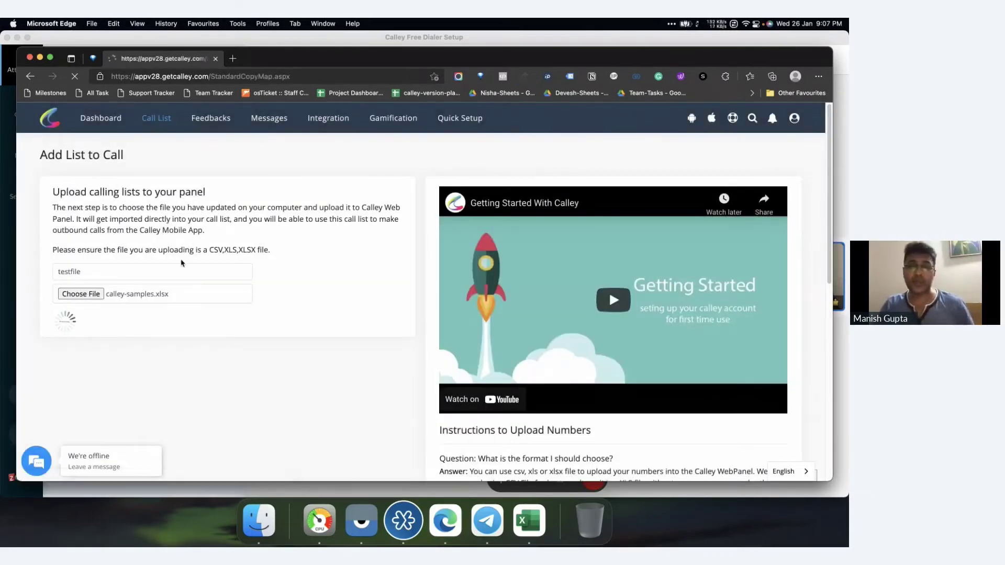
scroll(346, 290, down, 5)
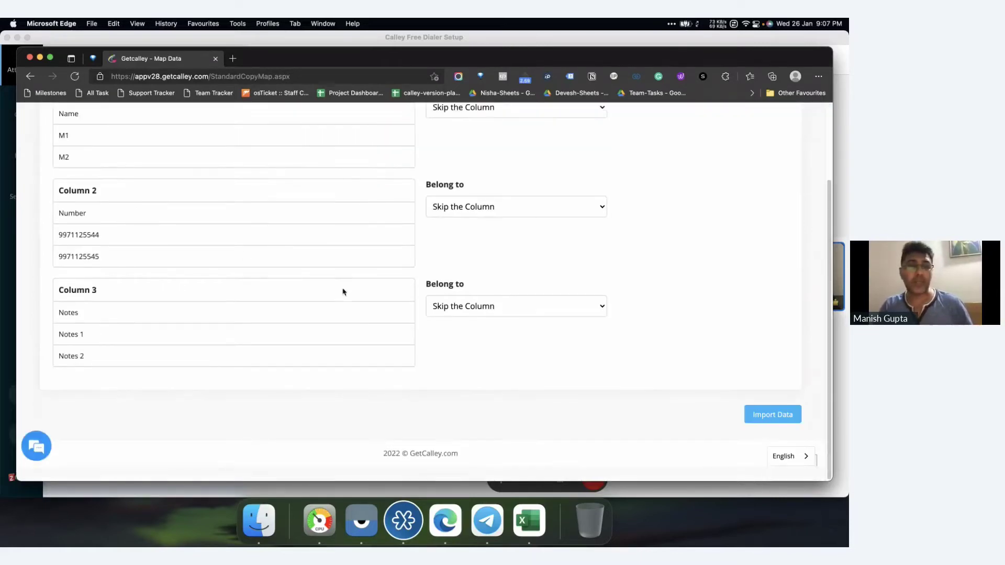
scroll(343, 290, up, 5)
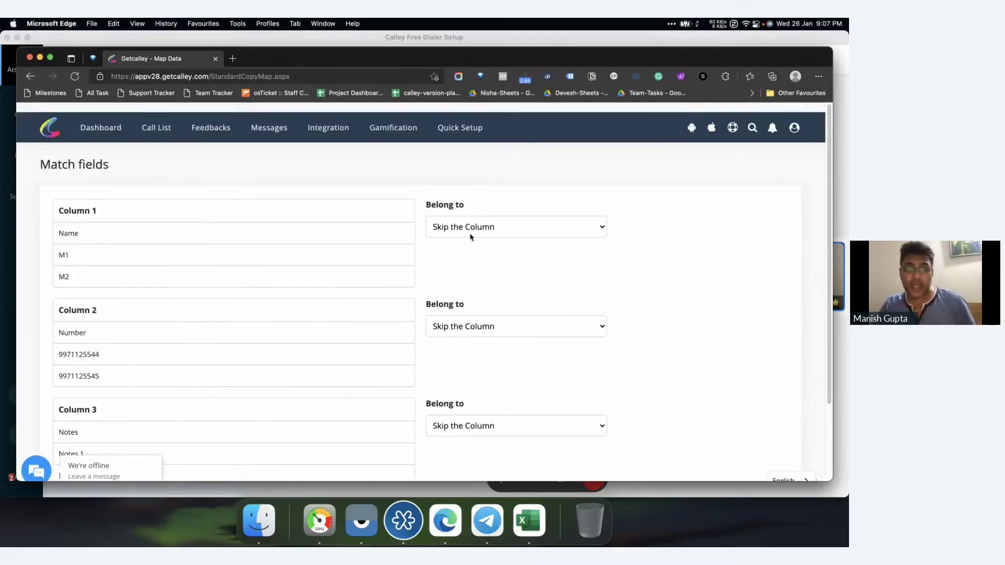
click(471, 228)
click(468, 248)
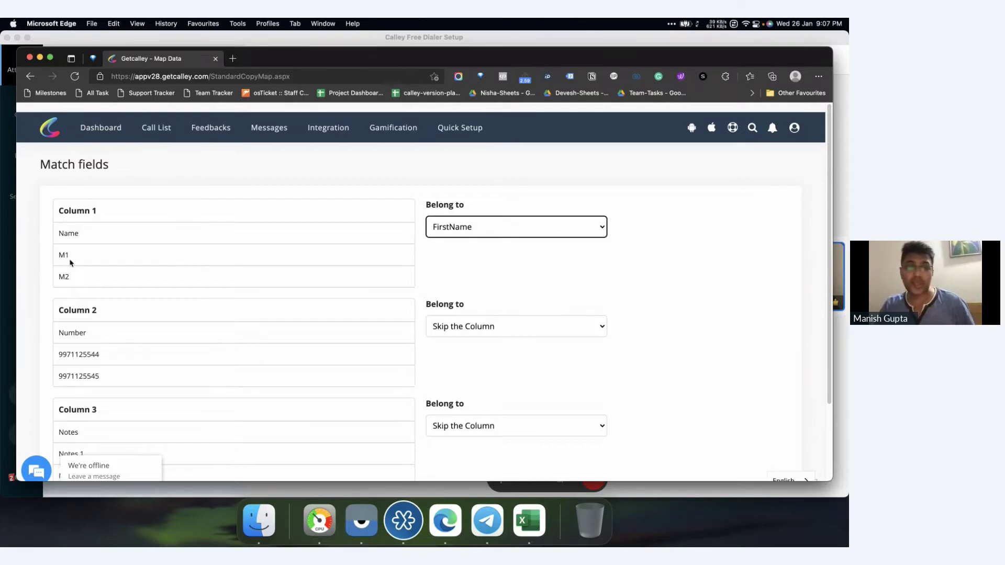
click(513, 326)
click(496, 356)
Map Column 3 to Notes, import the data and dismiss the success message.
scroll(229, 391, down, 4)
click(432, 326)
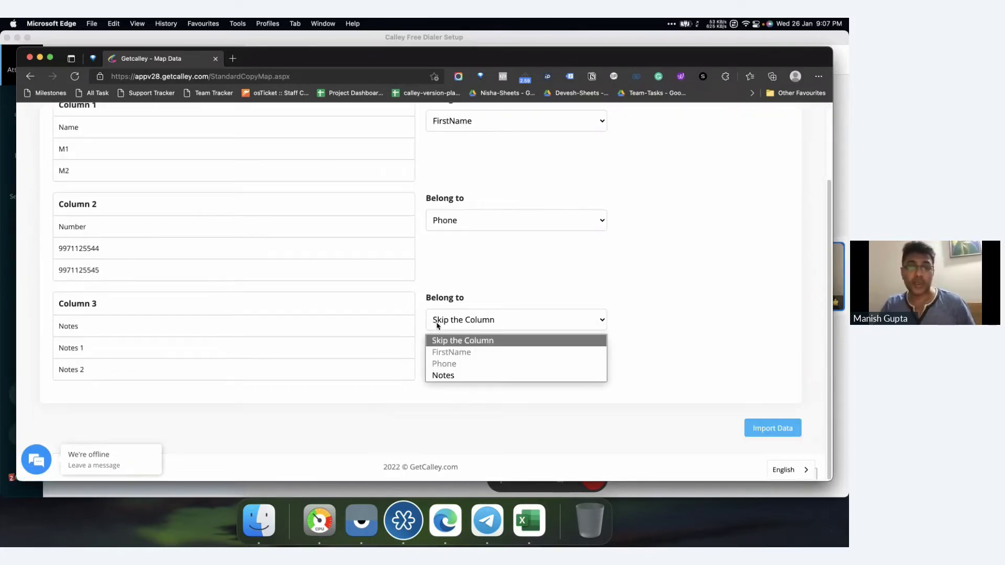
click(443, 375)
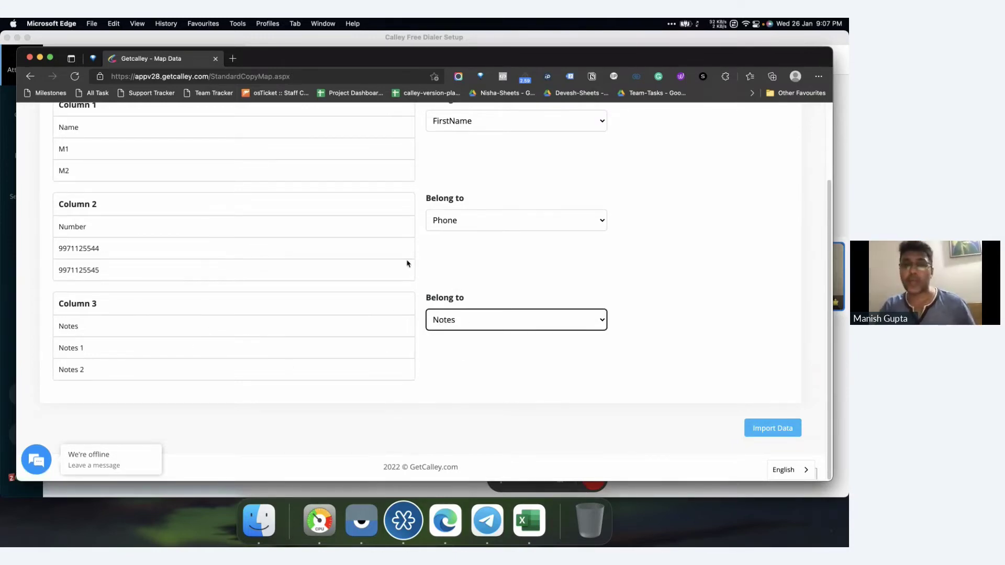
click(767, 432)
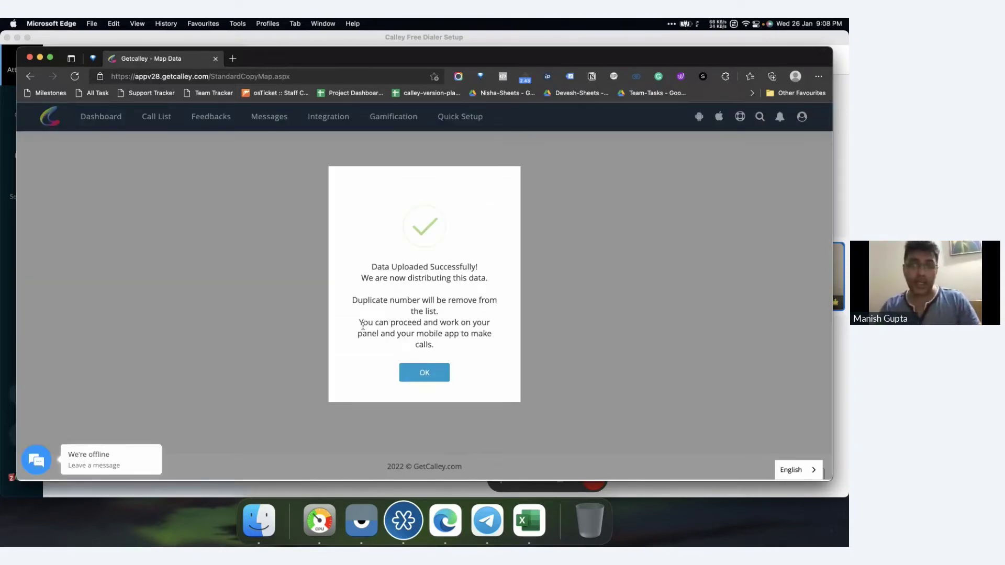
click(424, 372)
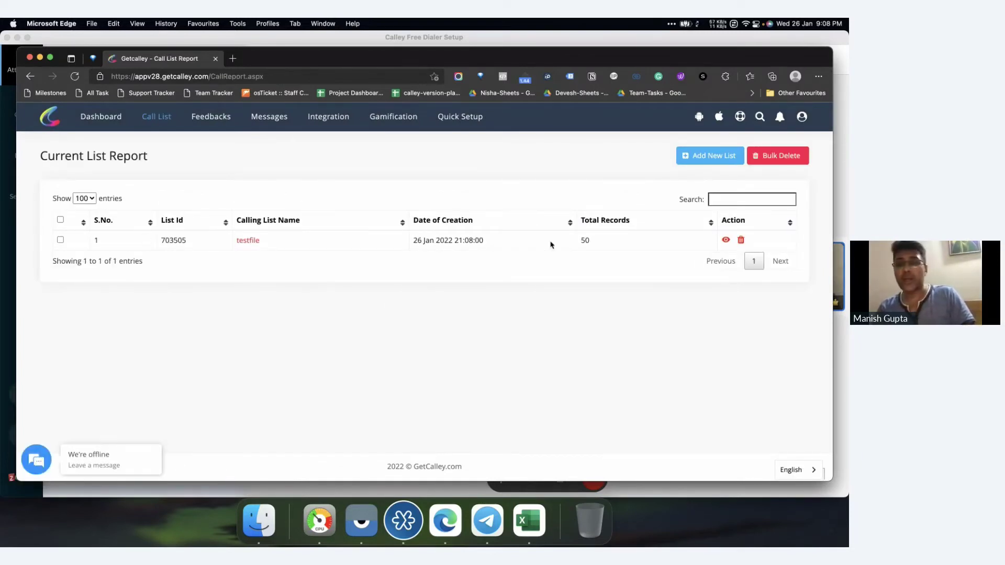
Open testfile's list details and scroll through its 50 Pending contacts and back up.
click(724, 241)
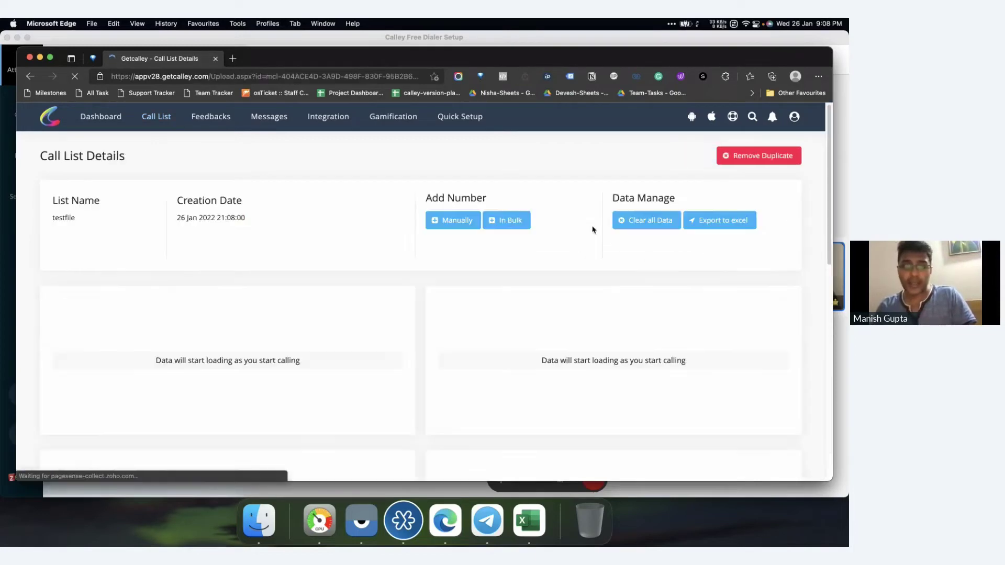
scroll(584, 261, down, 20)
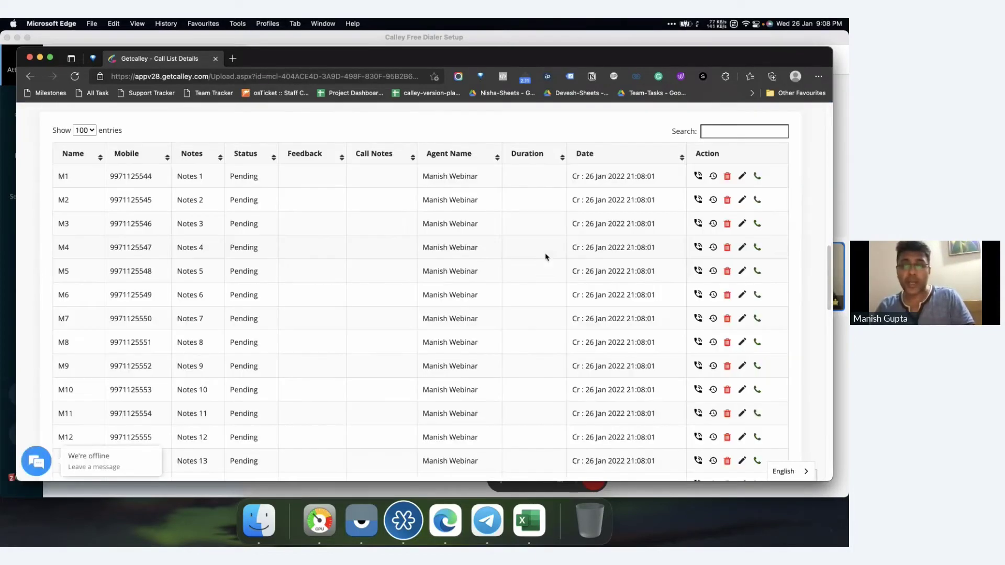
scroll(545, 257, up, 7)
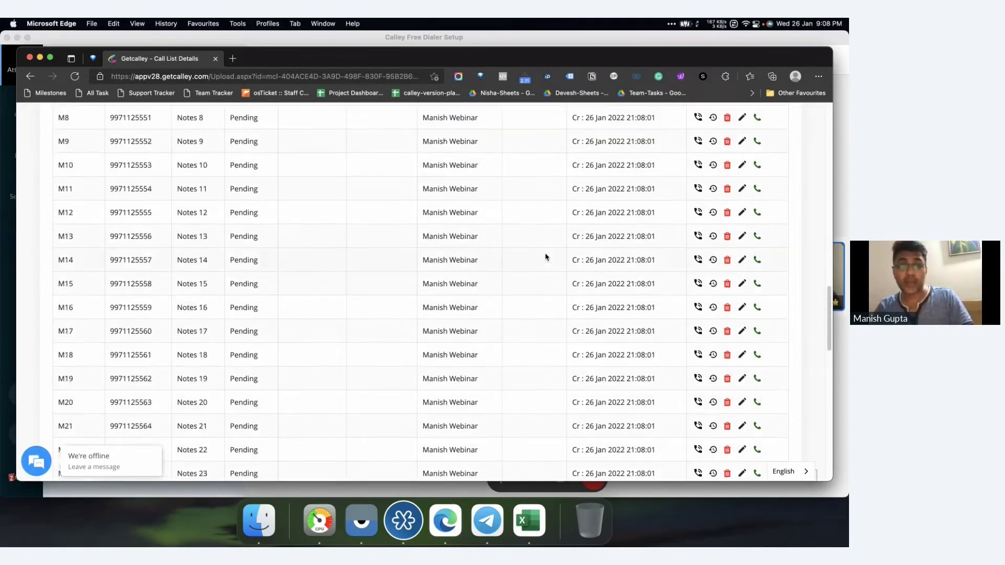
scroll(545, 257, up, 8)
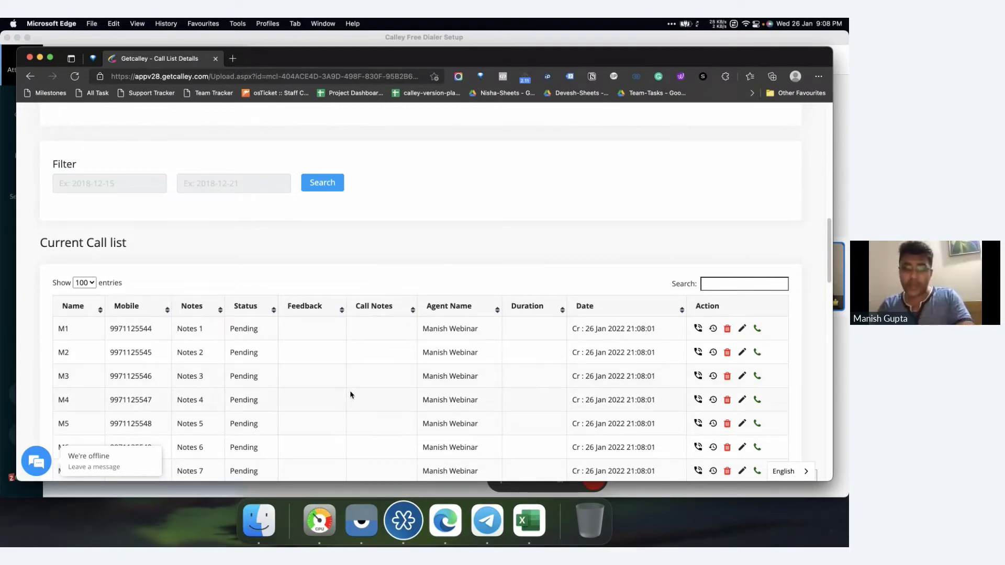
scroll(350, 395, up, 15)
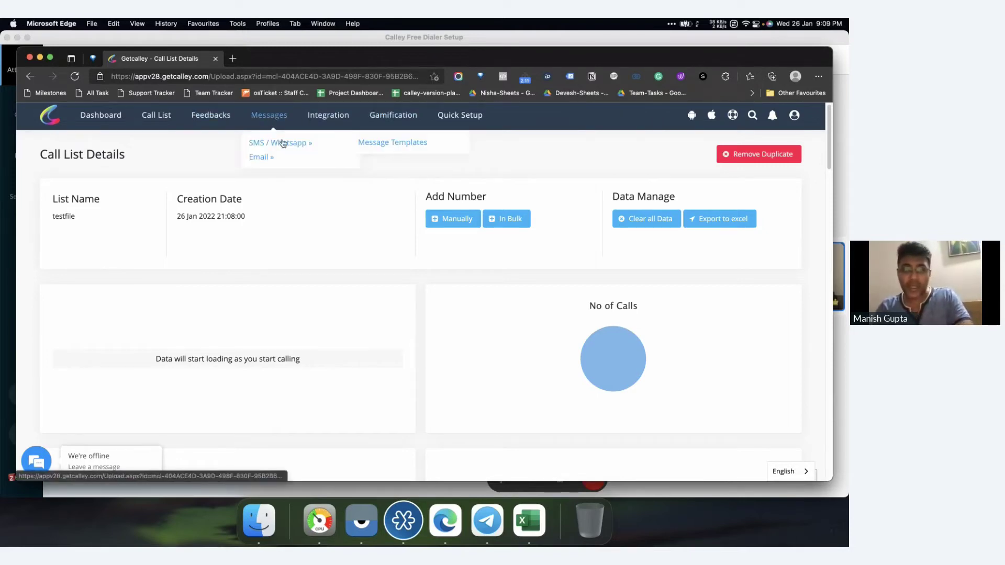
Browse the feedback list, SMS / WhatsApp template and email template pages.
click(221, 121)
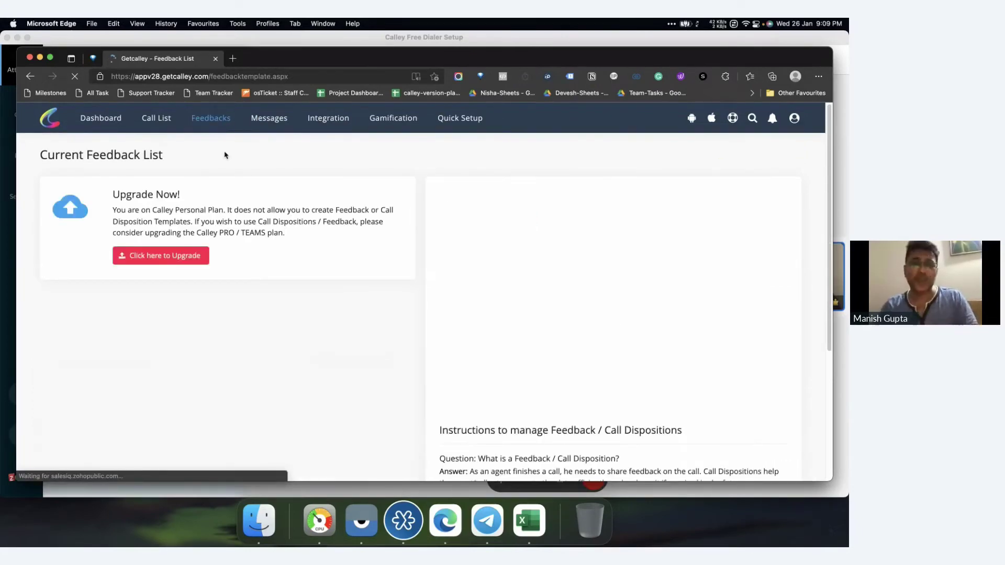
mouse_move(269, 123)
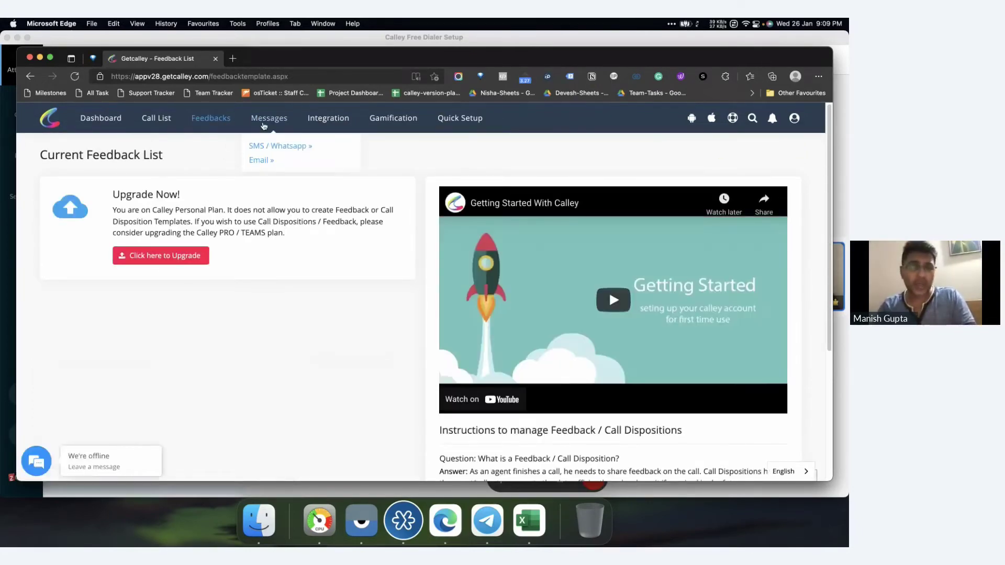
click(383, 148)
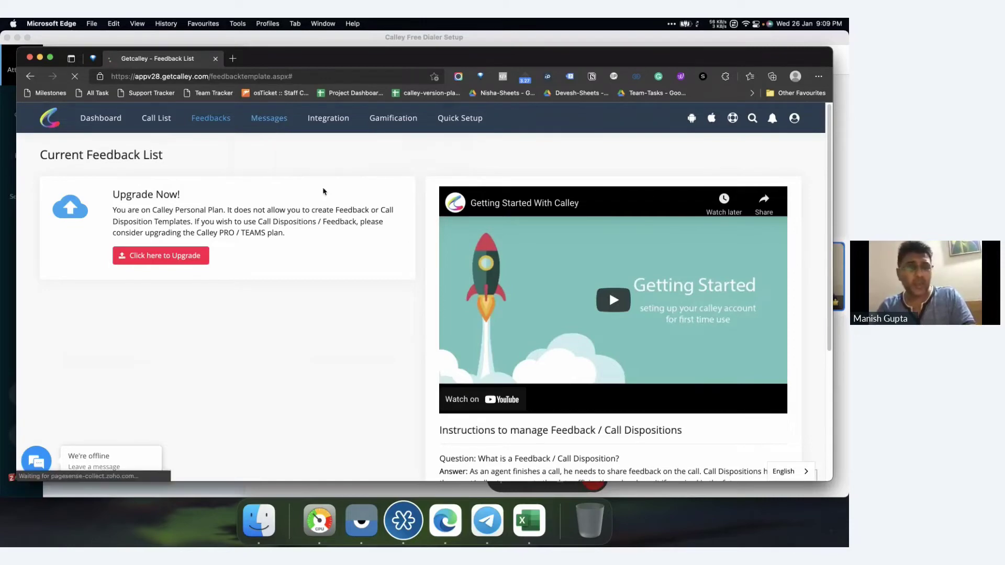
mouse_move(269, 119)
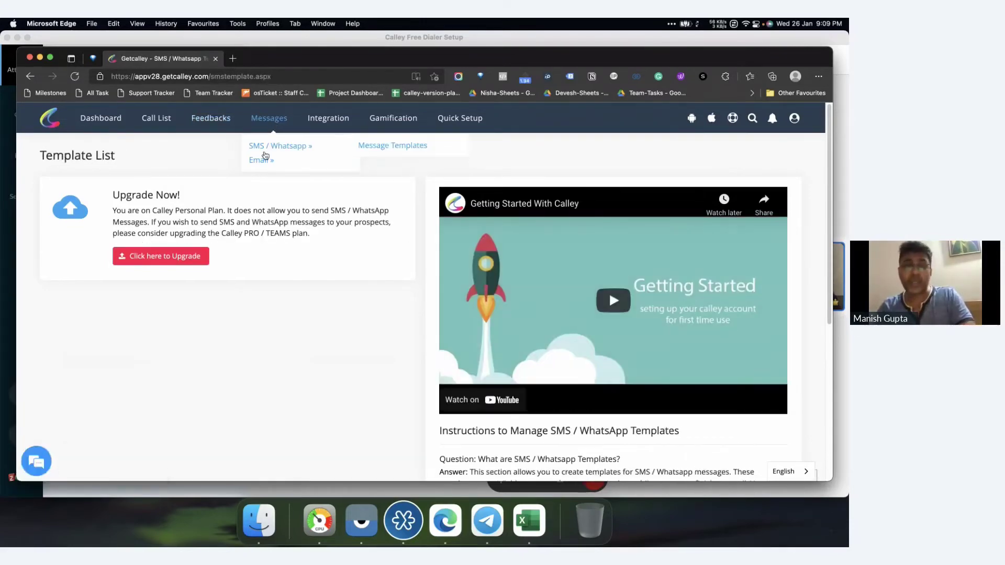
mouse_move(260, 160)
click(390, 164)
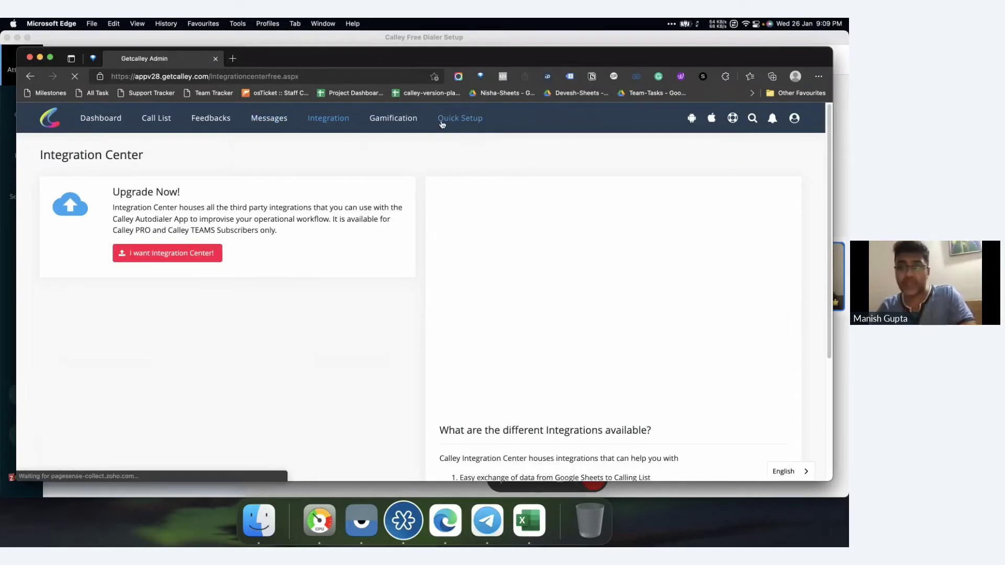
Go to Call List's Add - Standard Import, then Manage Existing Lists for the Current List Report.
mouse_move(162, 121)
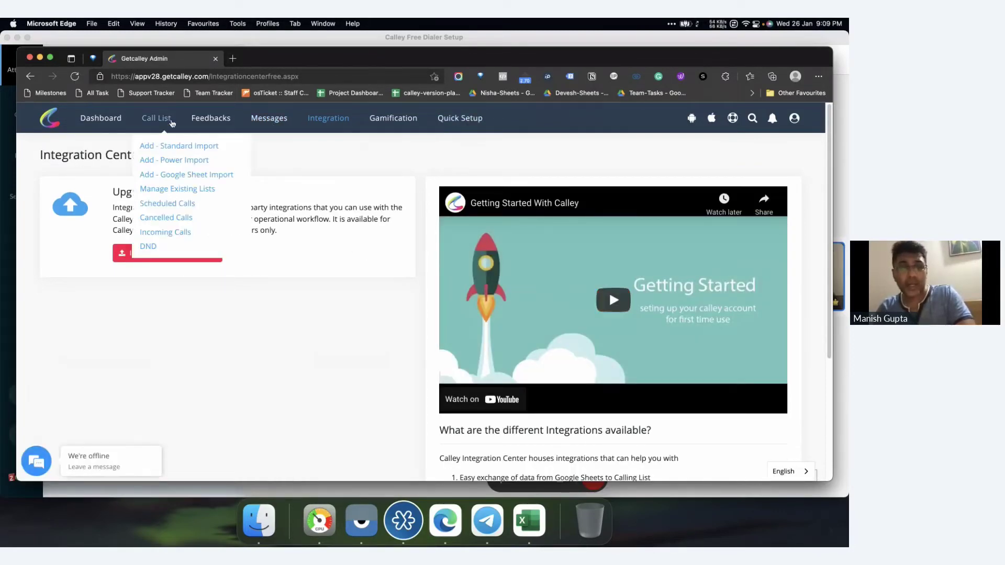
click(169, 147)
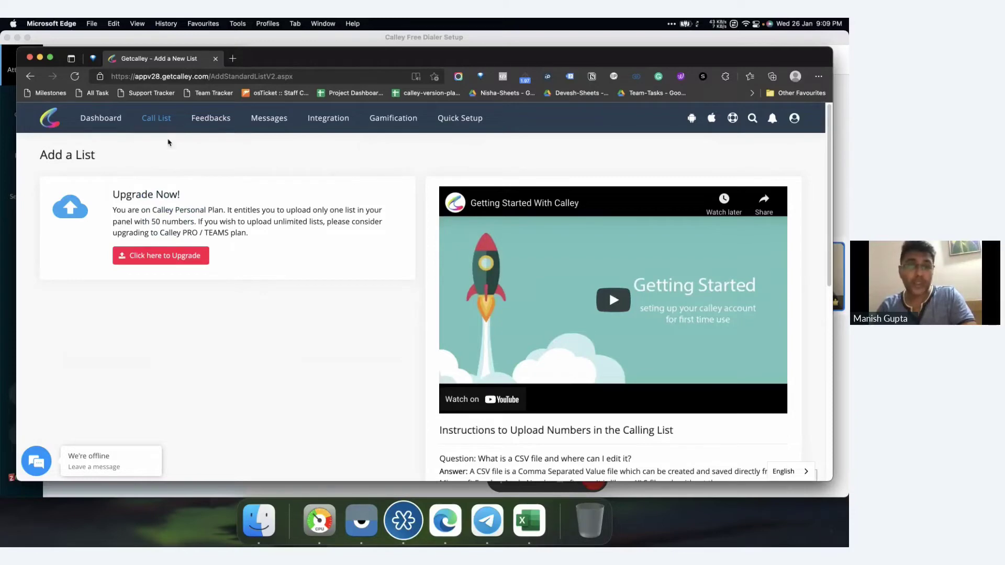
click(168, 187)
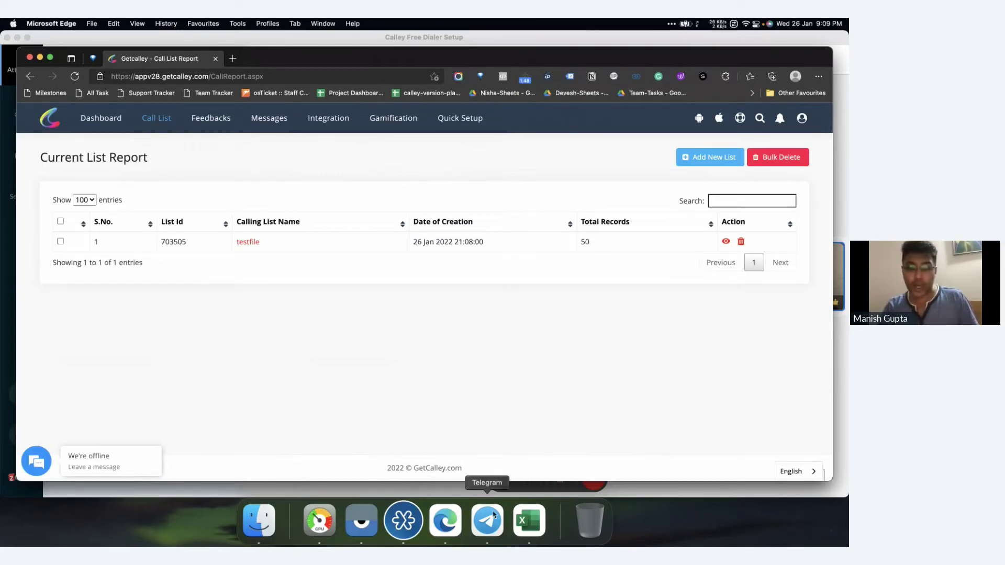
Check the phone mirror, return to the list report, and open Profile from the account menu.
click(361, 520)
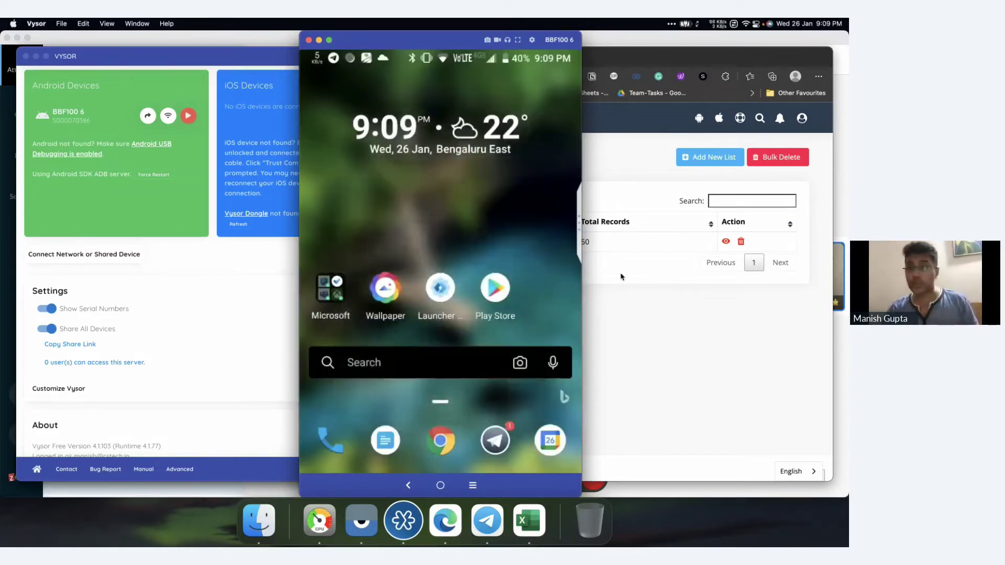
click(615, 309)
click(802, 118)
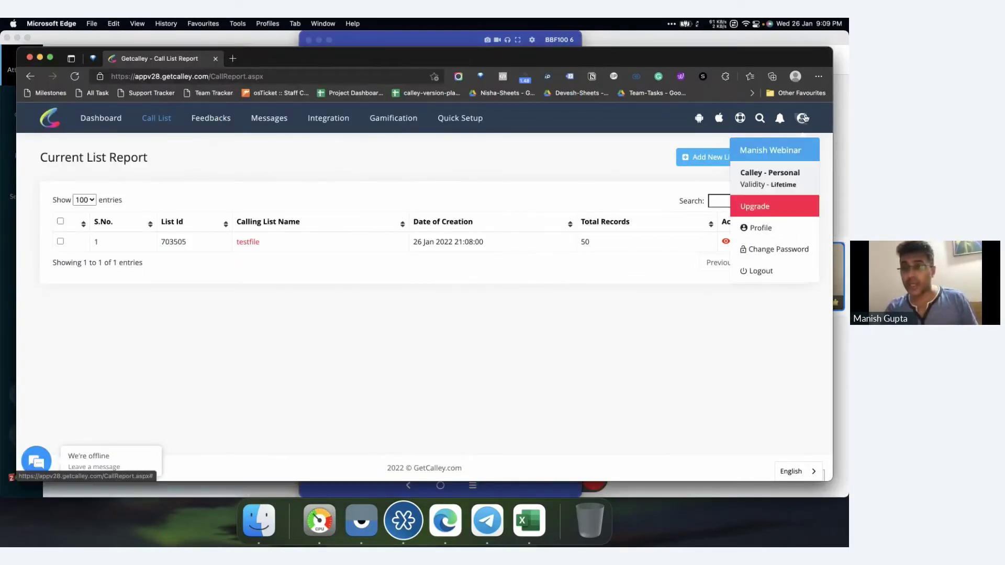
click(777, 227)
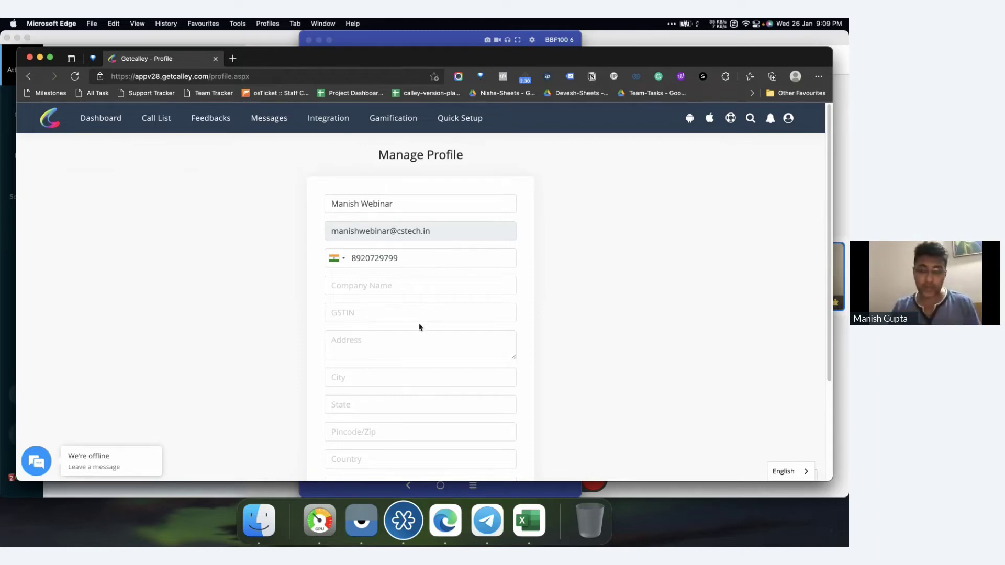
Sign in to the mirrored Calley app with the account's e-mail address and password.
click(361, 523)
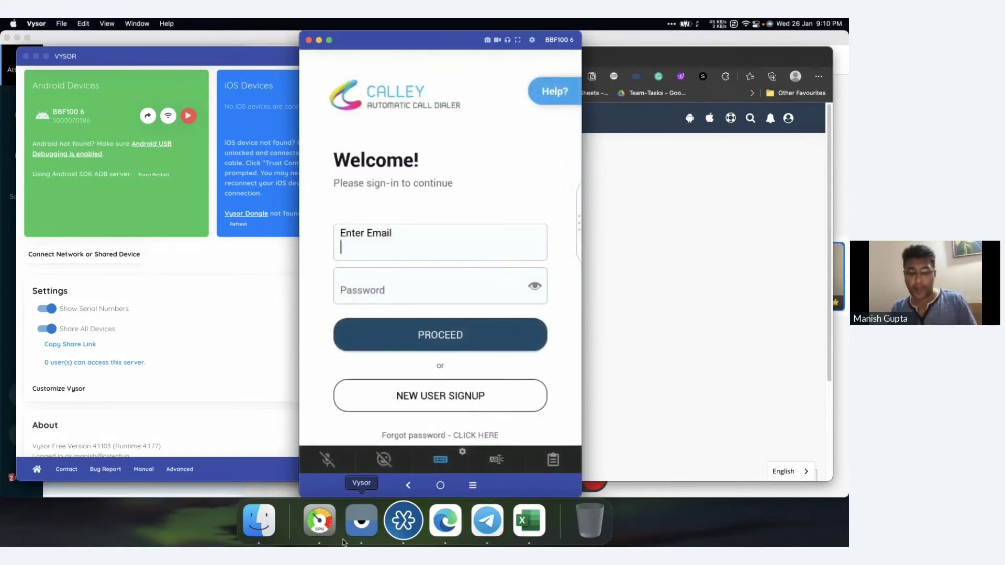
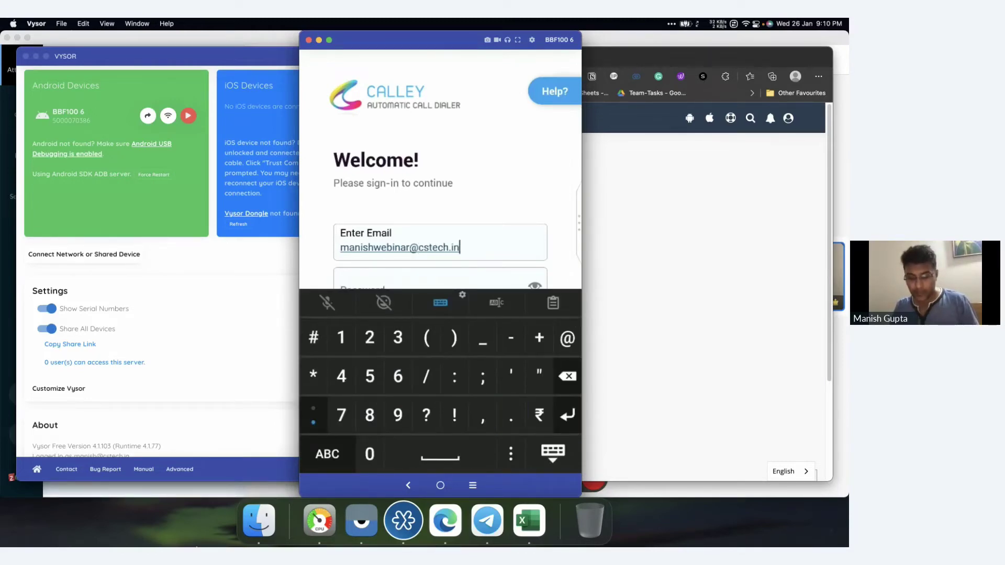
click(366, 290)
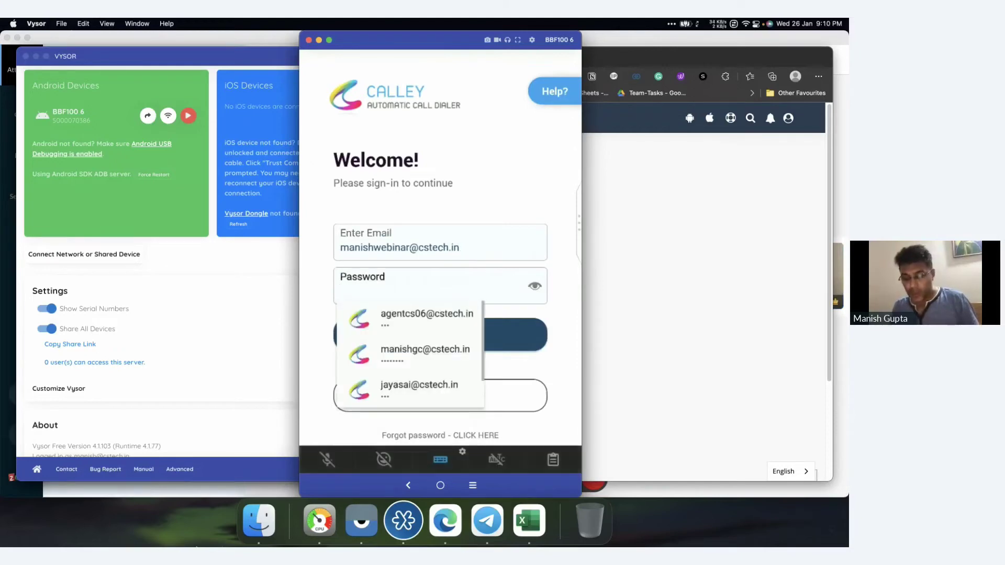
key(Escape)
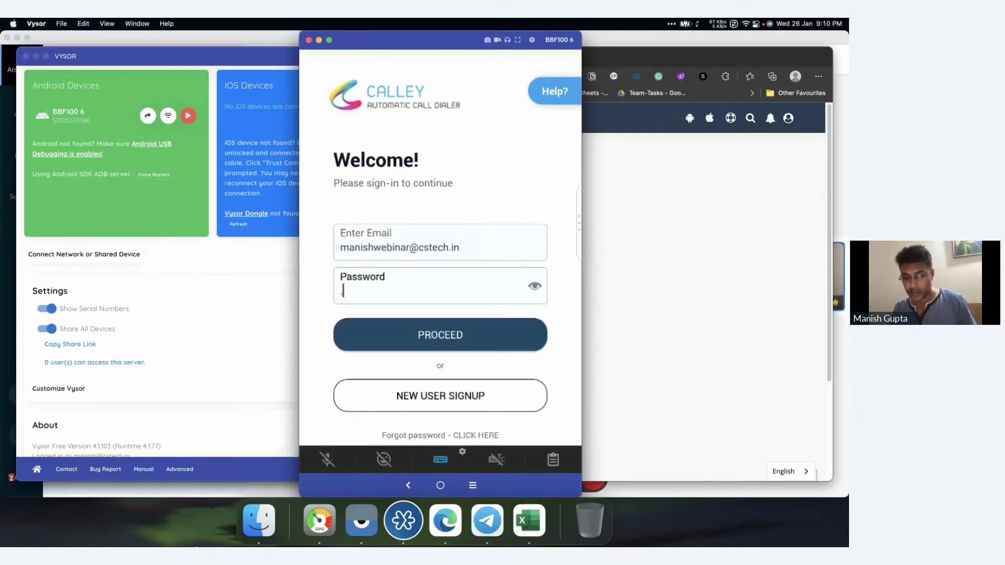
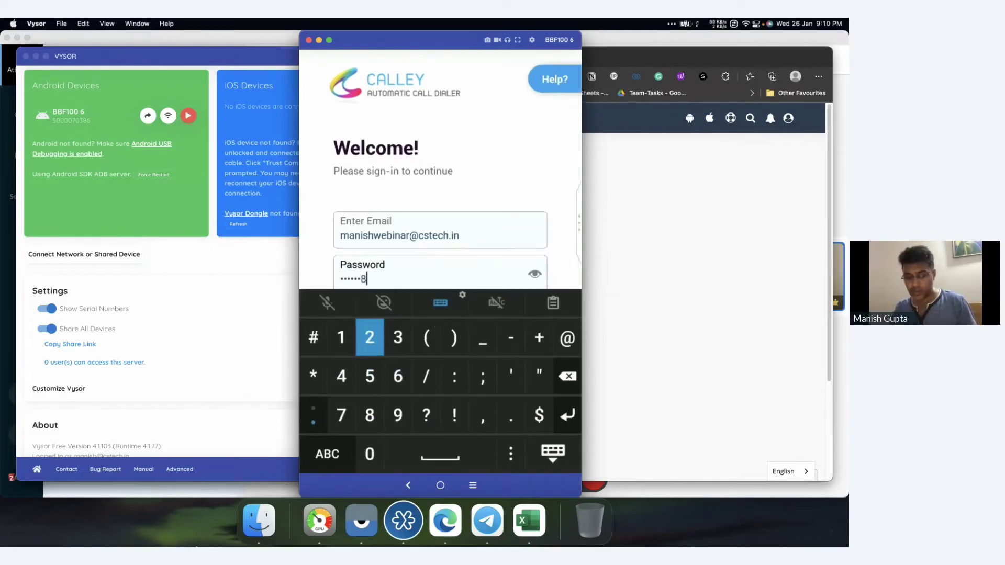
key(Escape)
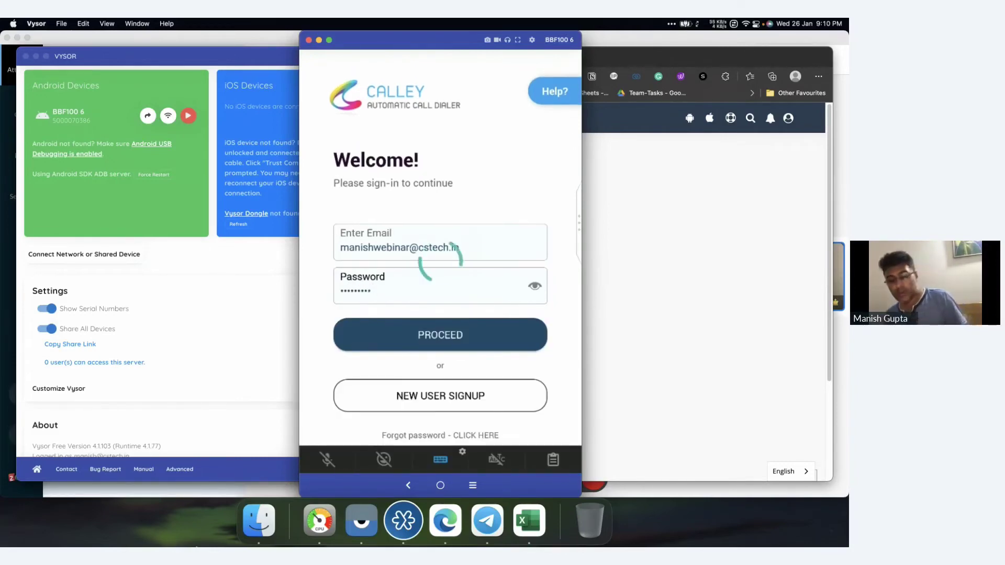
key(Return)
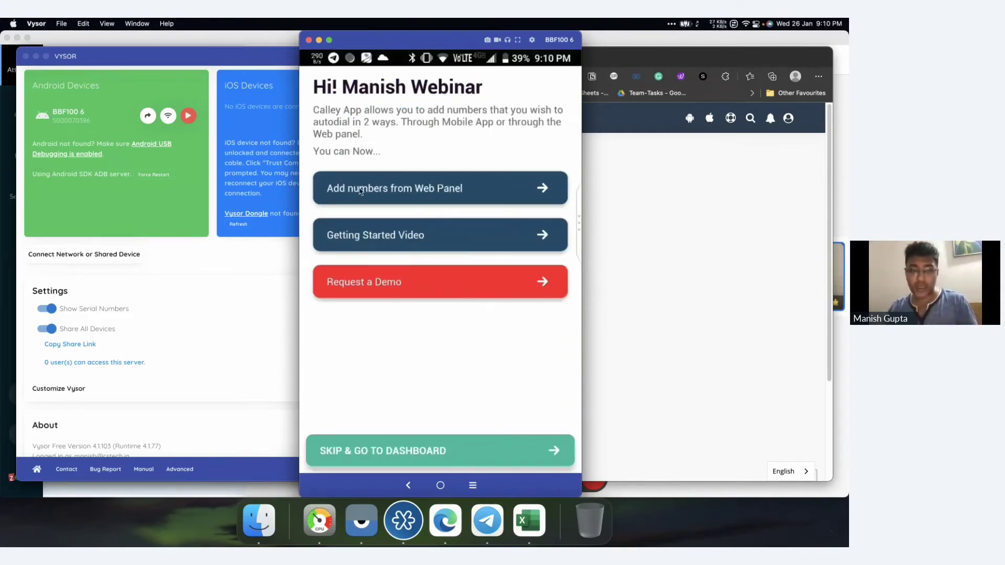
Choose the demo request option on the Calley app's welcome screen.
mouse_move(658, 21)
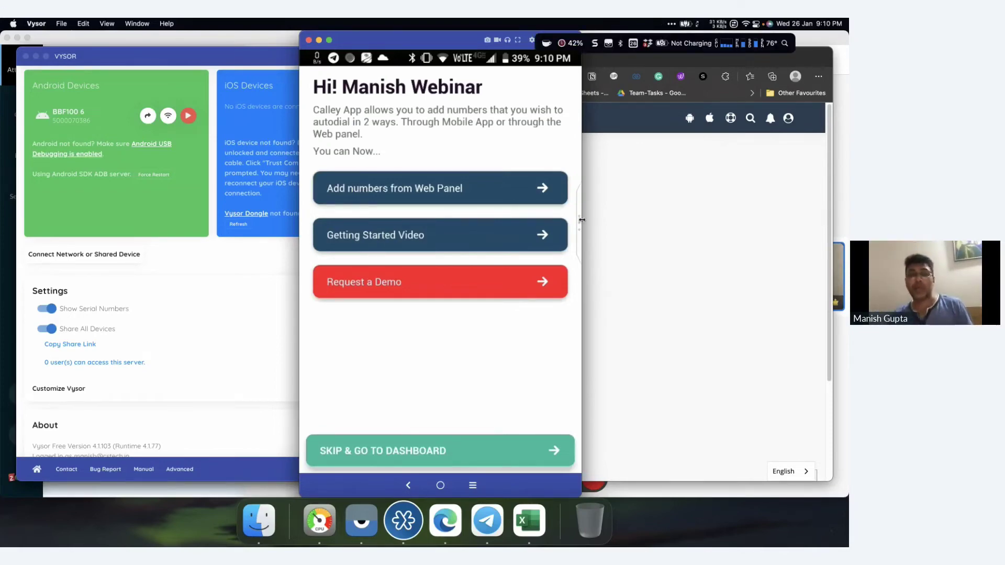
click(423, 294)
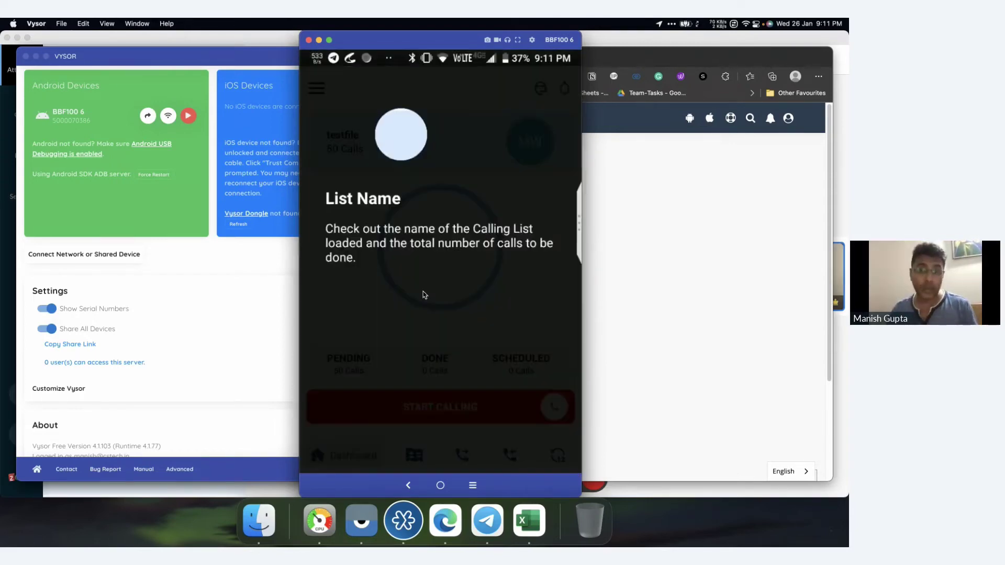
Step through and dismiss the onboarding tour, then scroll through the testfile call list.
click(423, 295)
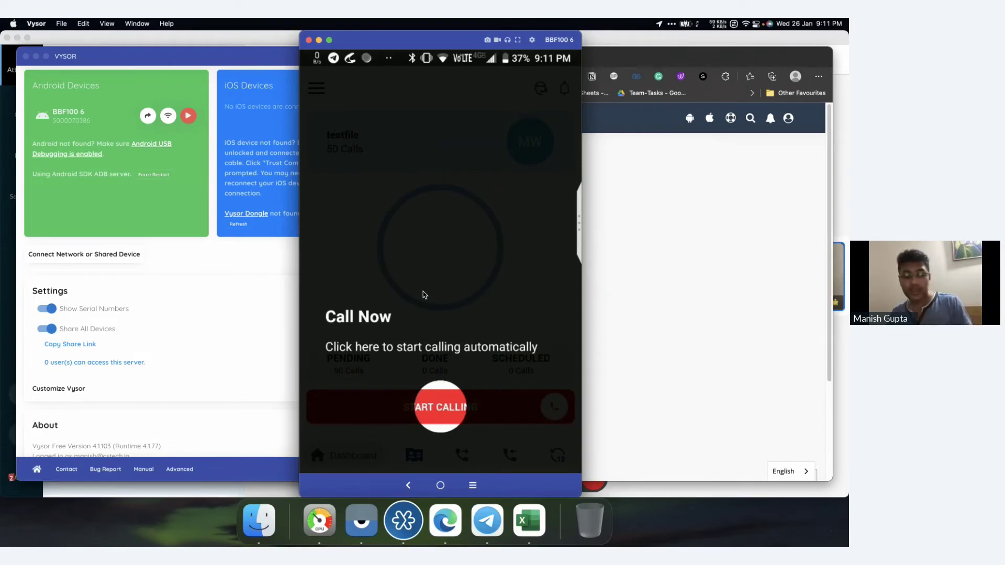
click(424, 294)
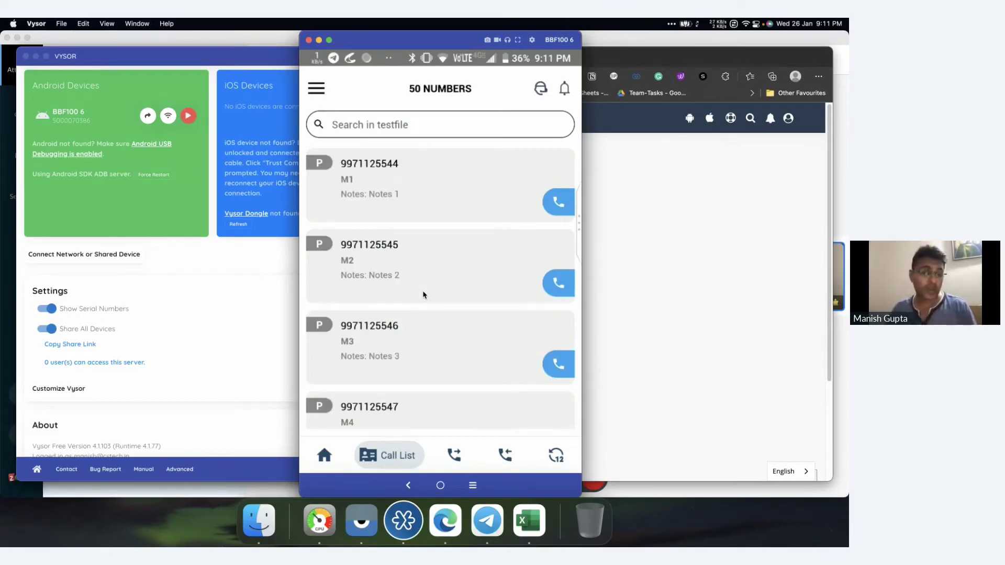
scroll(423, 295, down, 20)
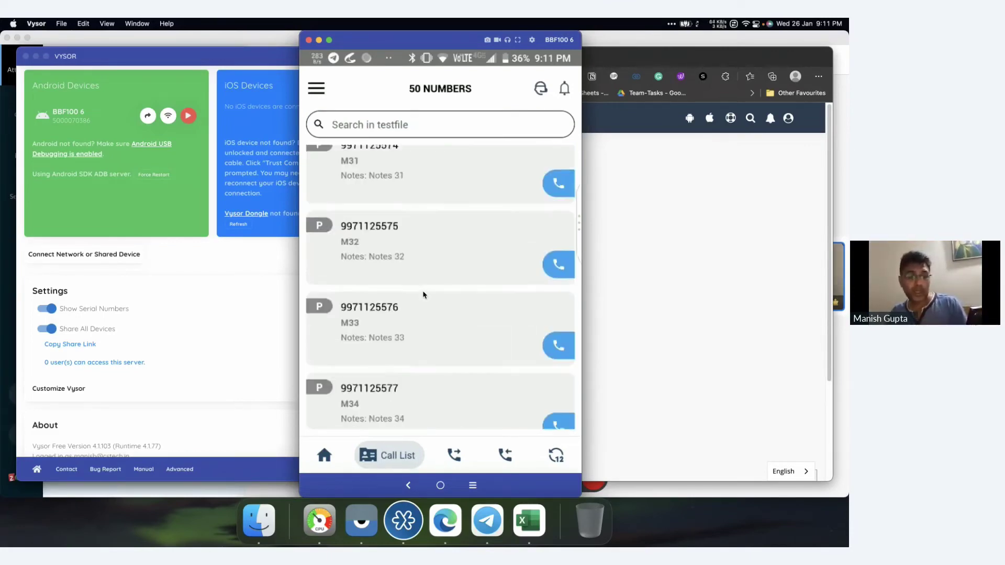
scroll(424, 295, down, 10)
scroll(424, 294, up, 20)
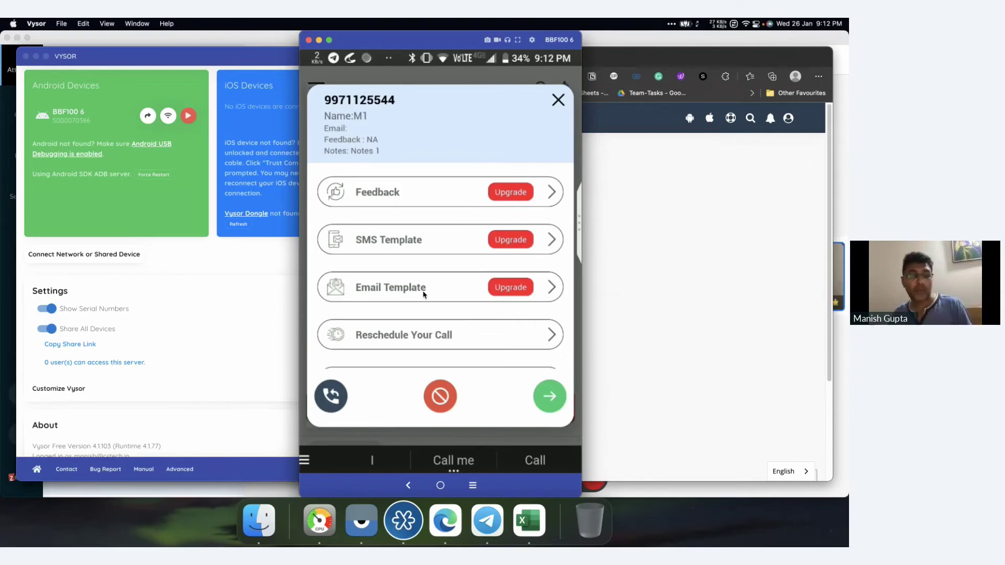
Reschedule M1's call for after 15 minutes and enter the call note 'test notes'.
scroll(424, 294, down, 1)
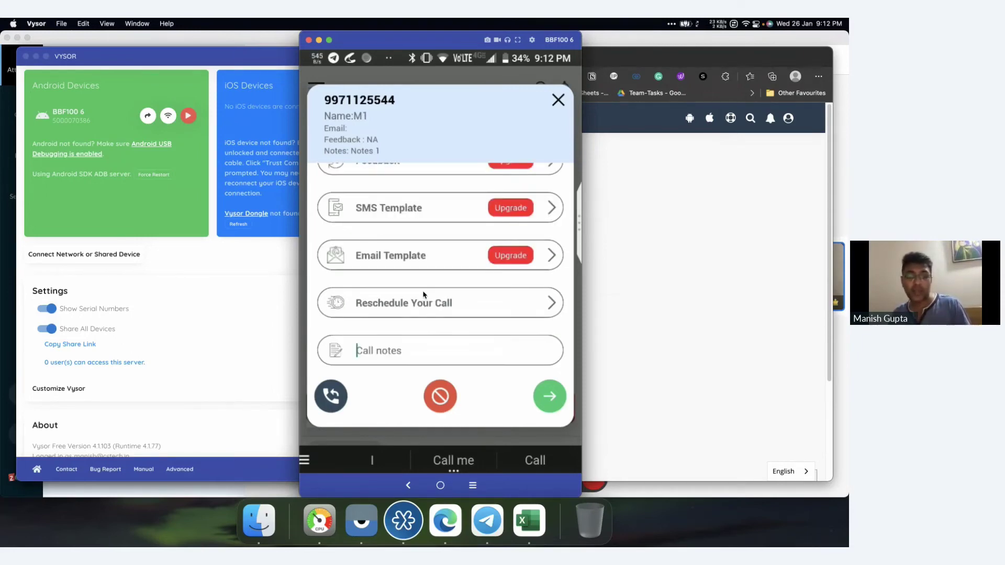
click(424, 294)
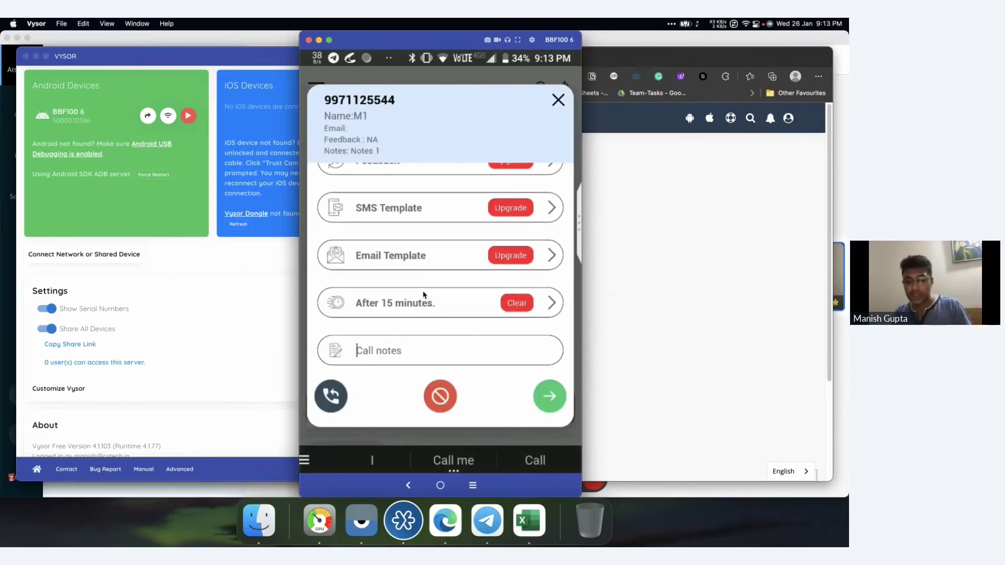
text(test nites)
key(BackSpace)
key(BackSpace)
key(BackSpace)
key(BackSpace)
text(otes)
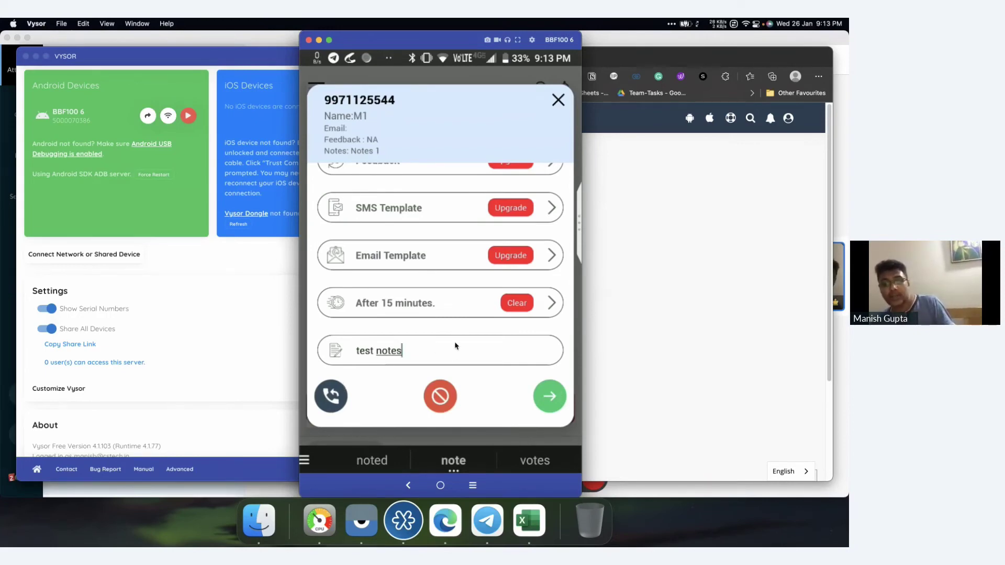
Save M1's call details to dial the next number, and note 'Call no 2' for M3.
click(541, 392)
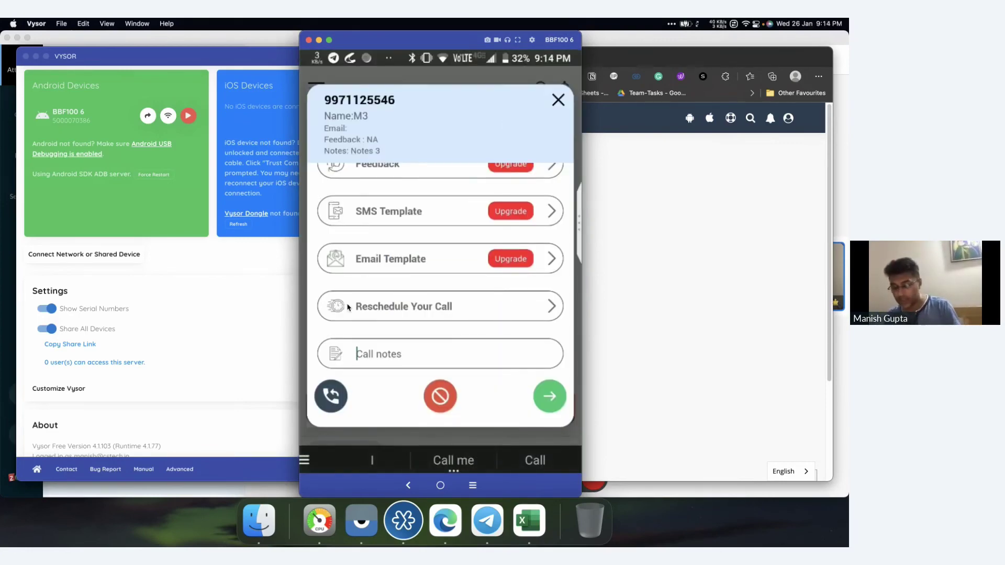
text(Call n)
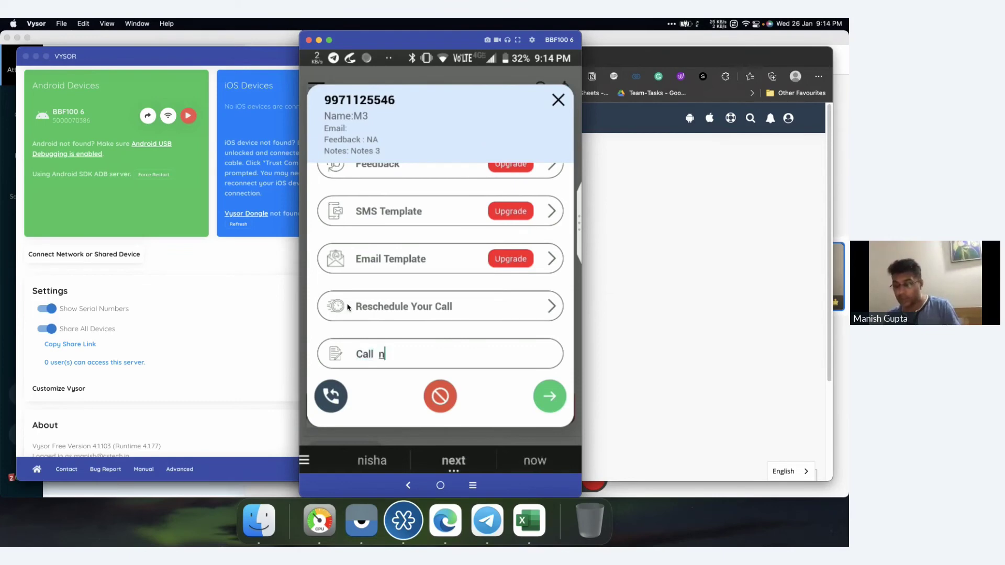
text(o )
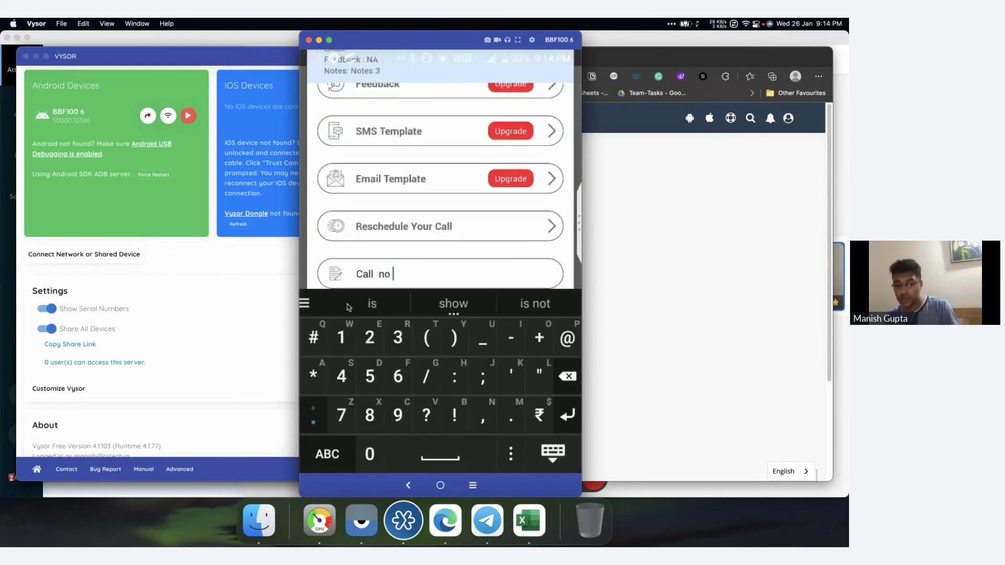
text(2)
key(Escape)
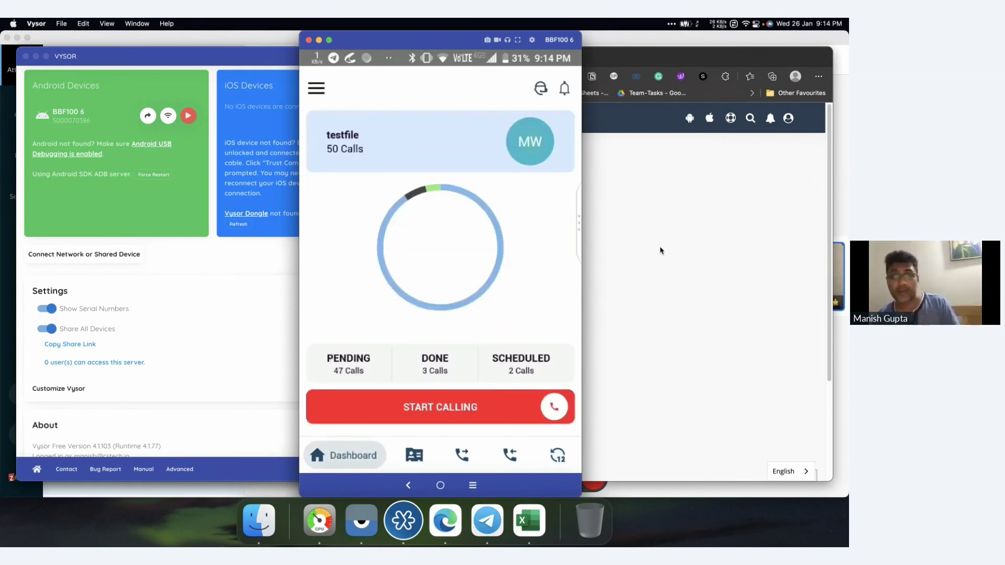
Load getcalley.com in a new Edge tab and continue from its login page to the Calley website.
click(669, 240)
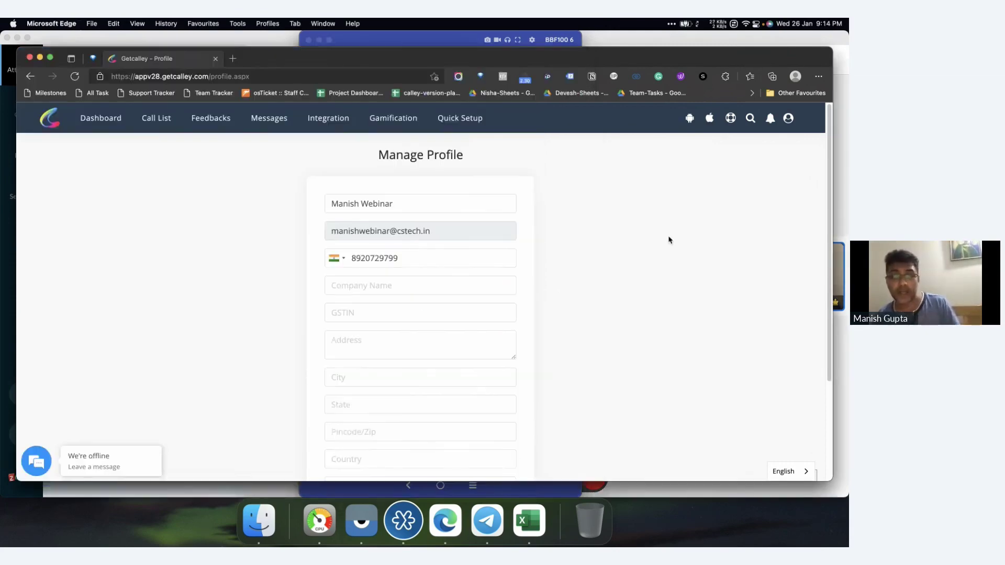
click(233, 59)
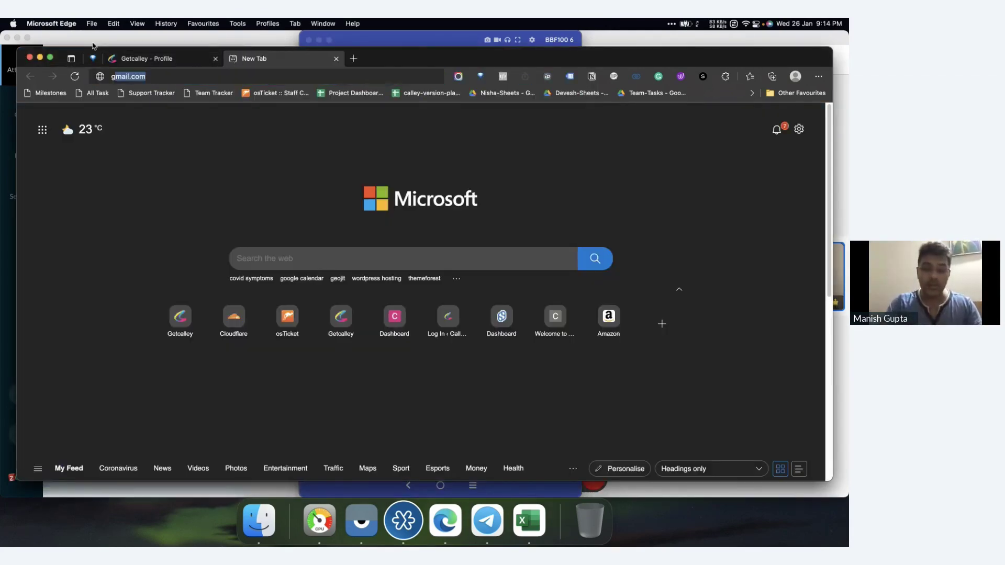
text(getcal)
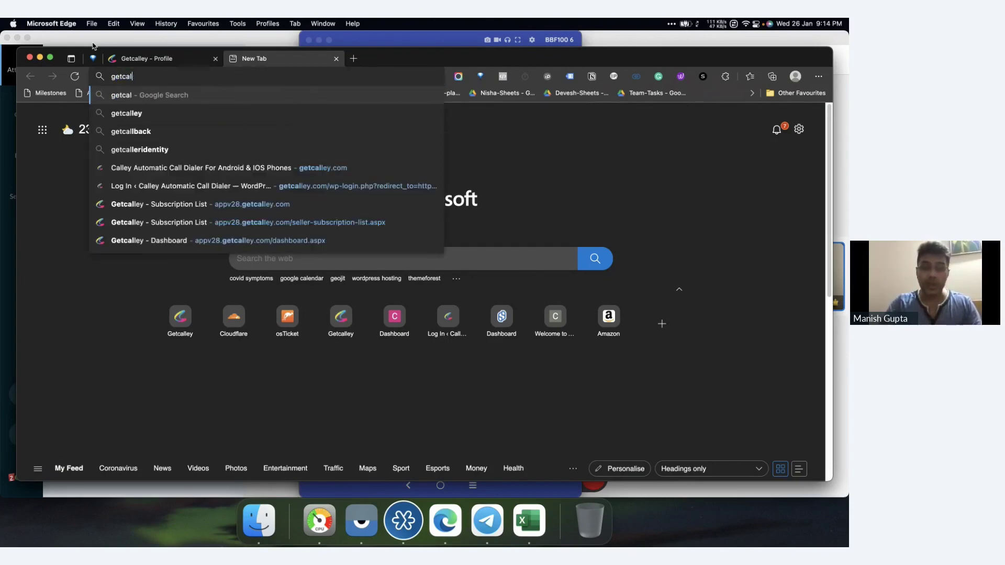
text(ley.com)
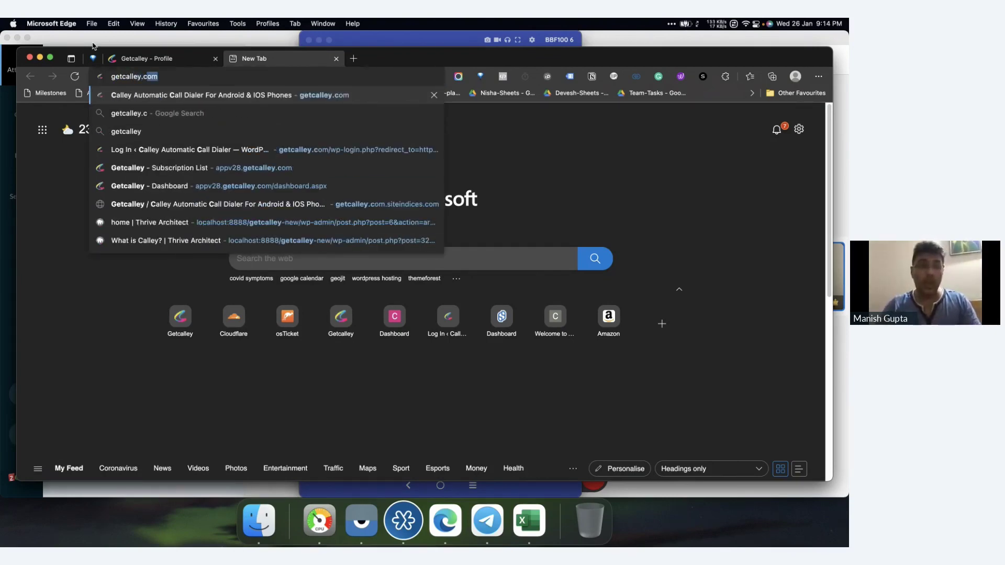
key(Return)
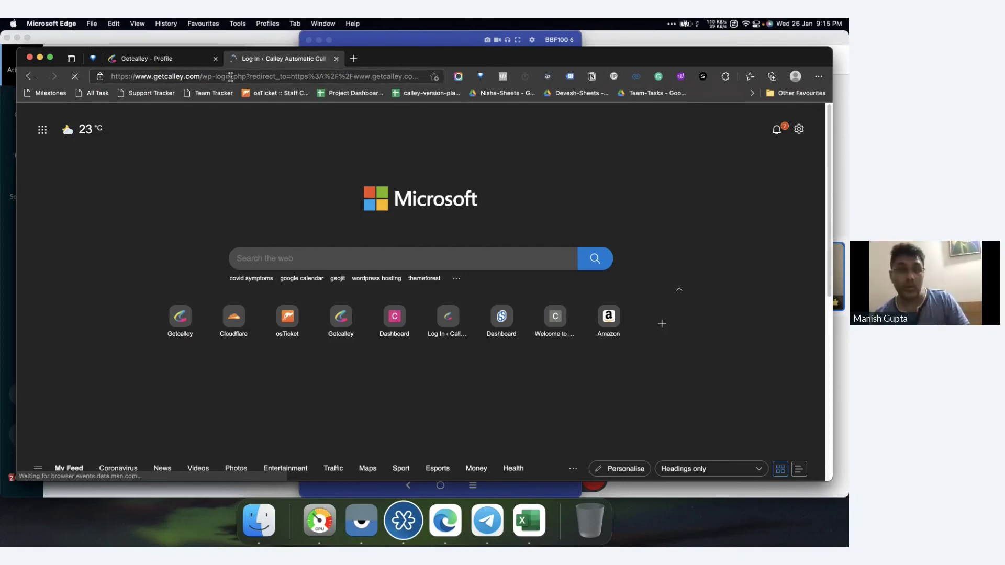
click(403, 76)
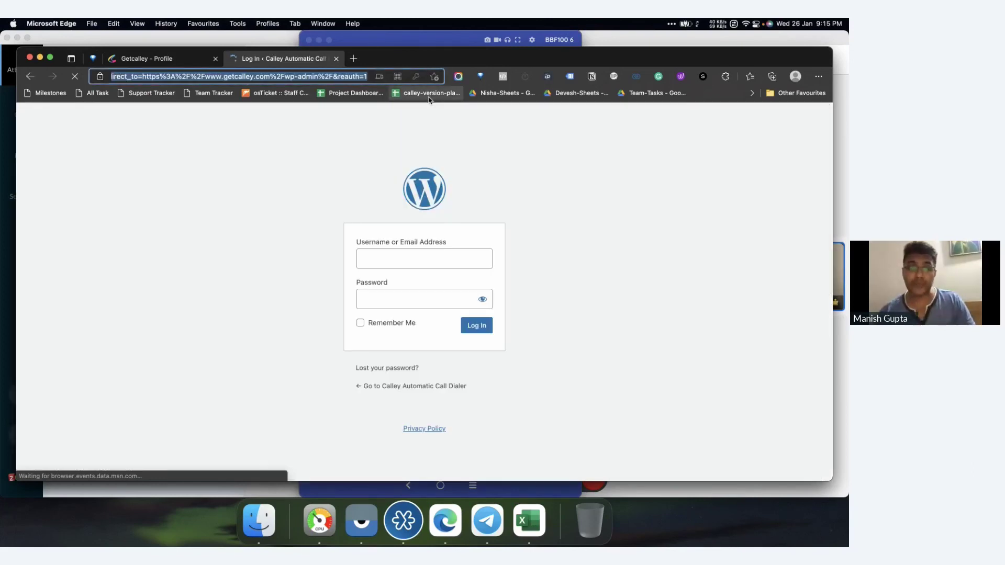
click(427, 388)
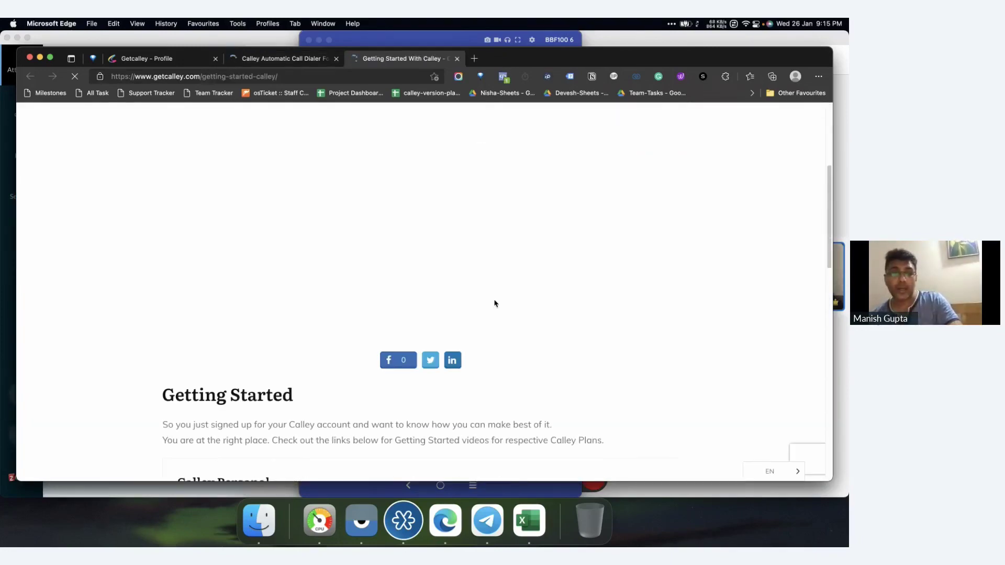
Scroll through the Getting Started with Calley knowledge base page.
scroll(495, 303, down, 4)
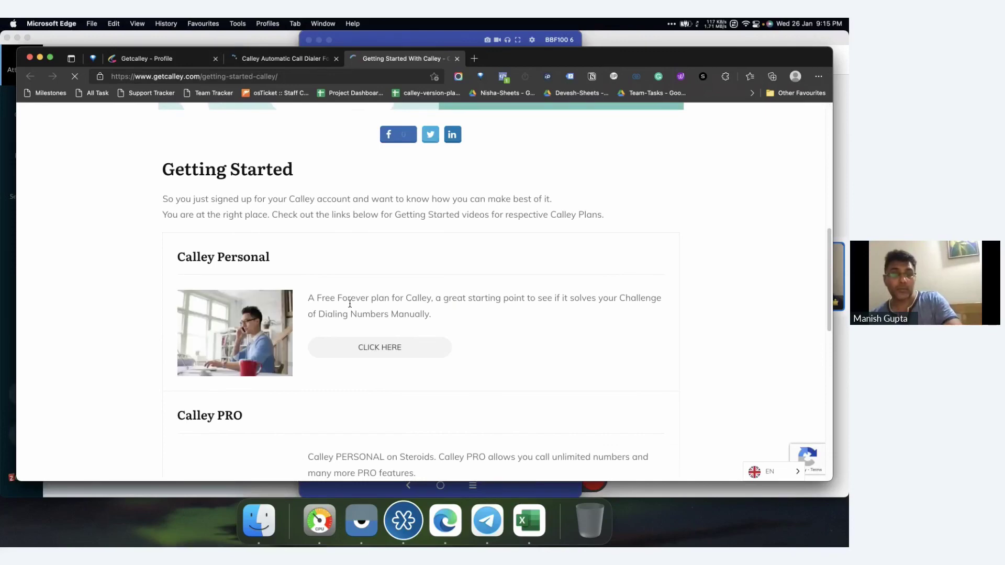
scroll(184, 253, down, 4)
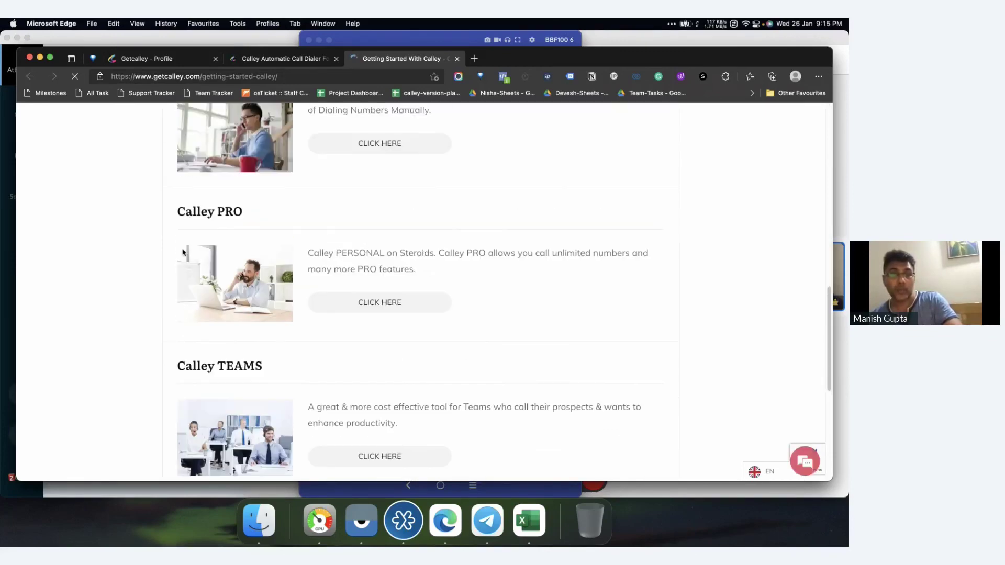
scroll(311, 263, down, 5)
scroll(310, 263, up, 10)
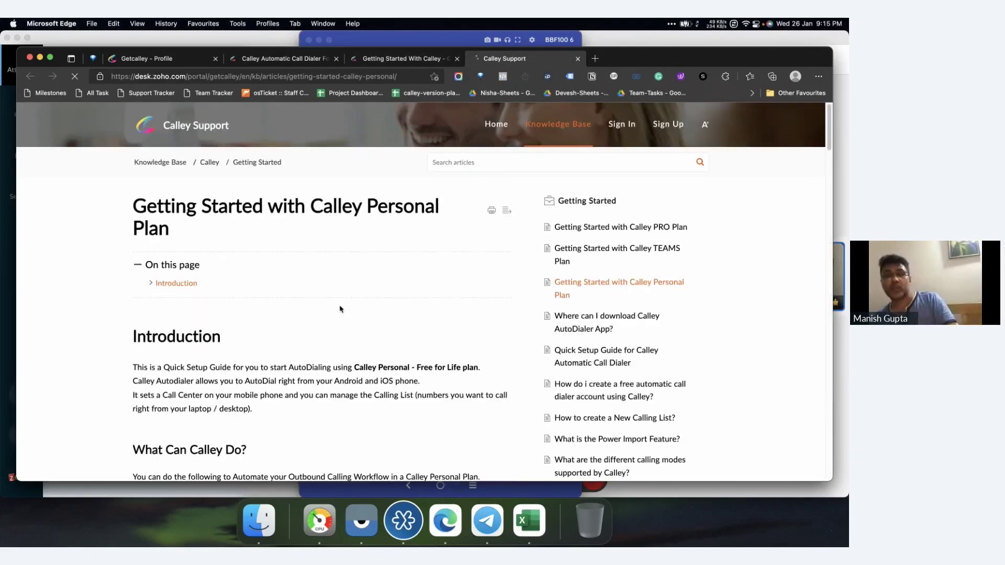
Read through the Calley Personal setup steps, then return to the Calley Free Dialer Setup meeting.
scroll(338, 311, down, 10)
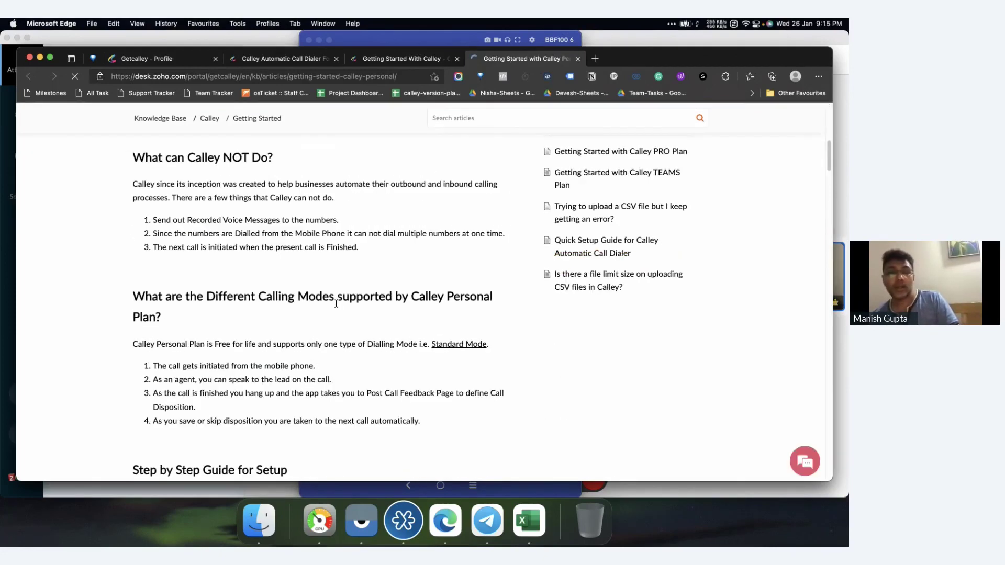
scroll(336, 308, down, 5)
scroll(336, 307, down, 10)
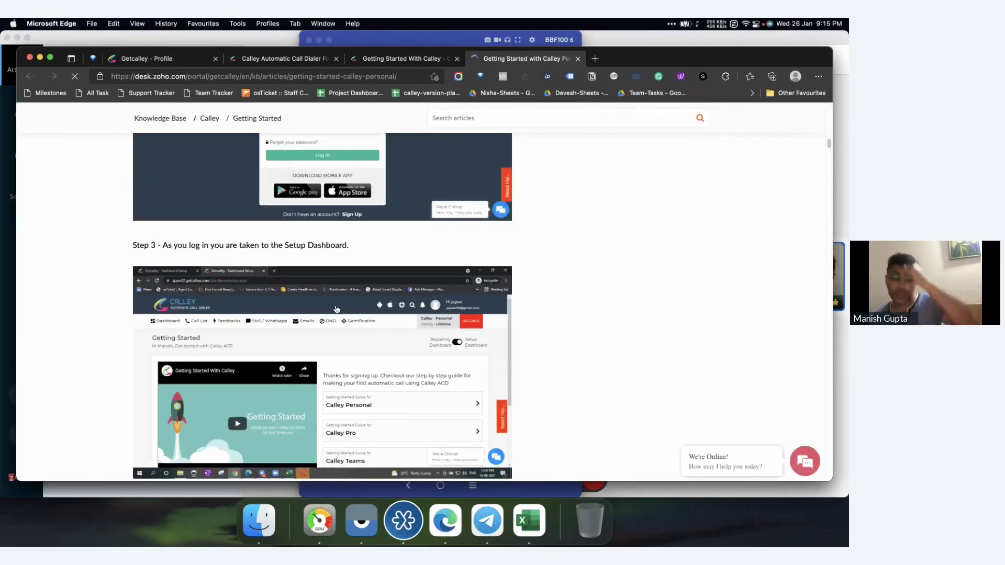
scroll(337, 309, down, 10)
scroll(335, 308, down, 15)
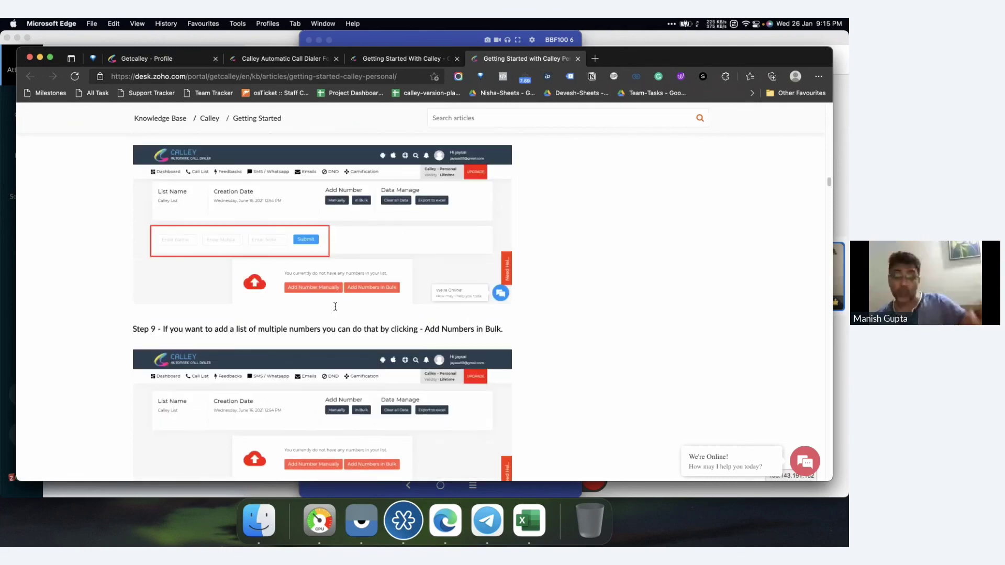
scroll(336, 307, down, 1)
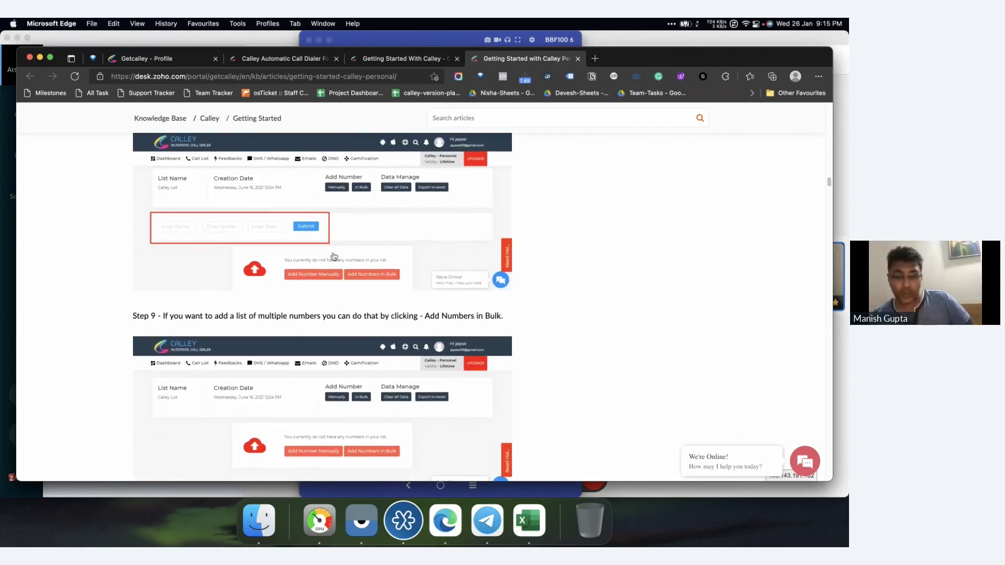
click(407, 525)
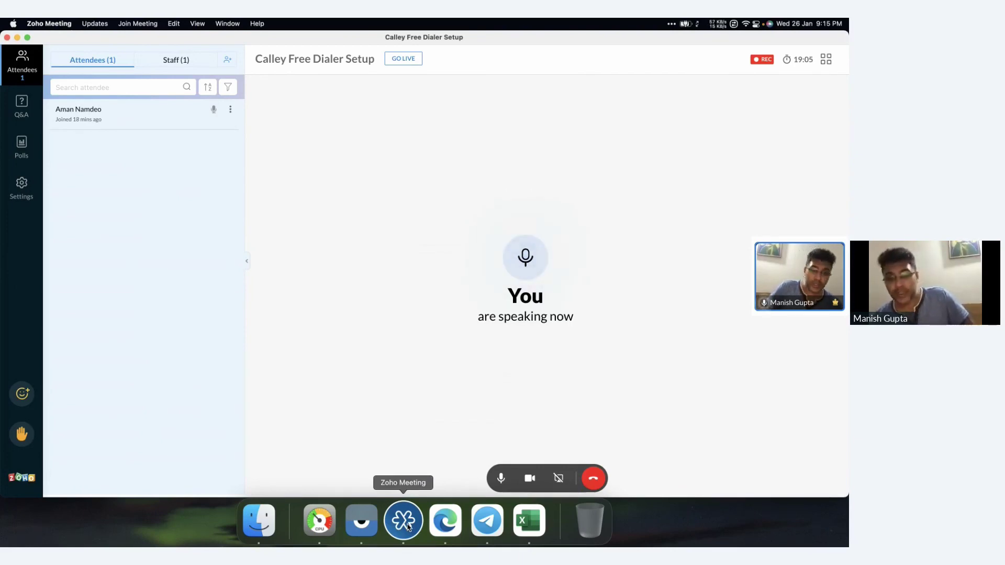
Open the CalleyACD demo booking page from Request Demo, then collapse Support chat on the getcalley.com homepage.
click(440, 525)
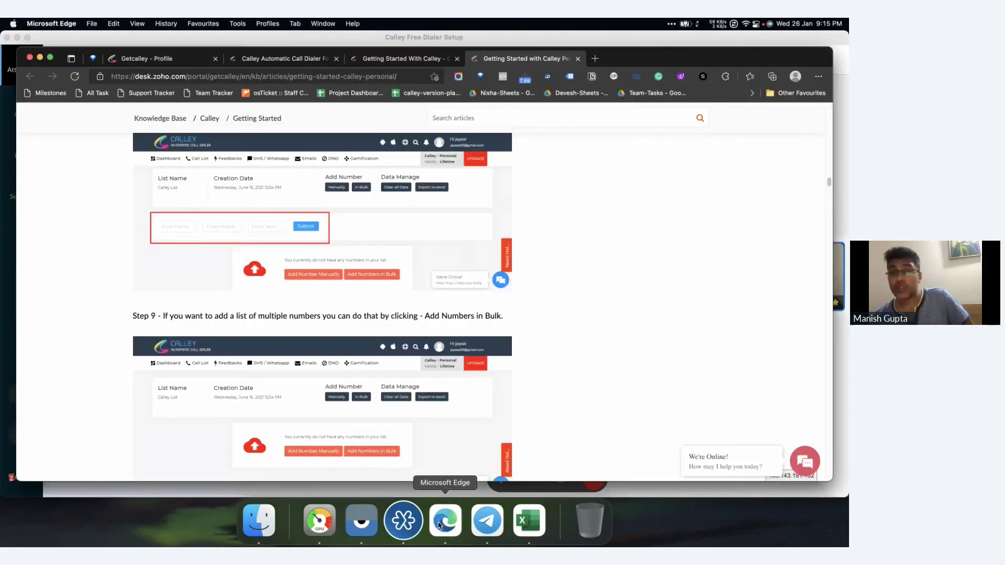
click(373, 61)
click(296, 59)
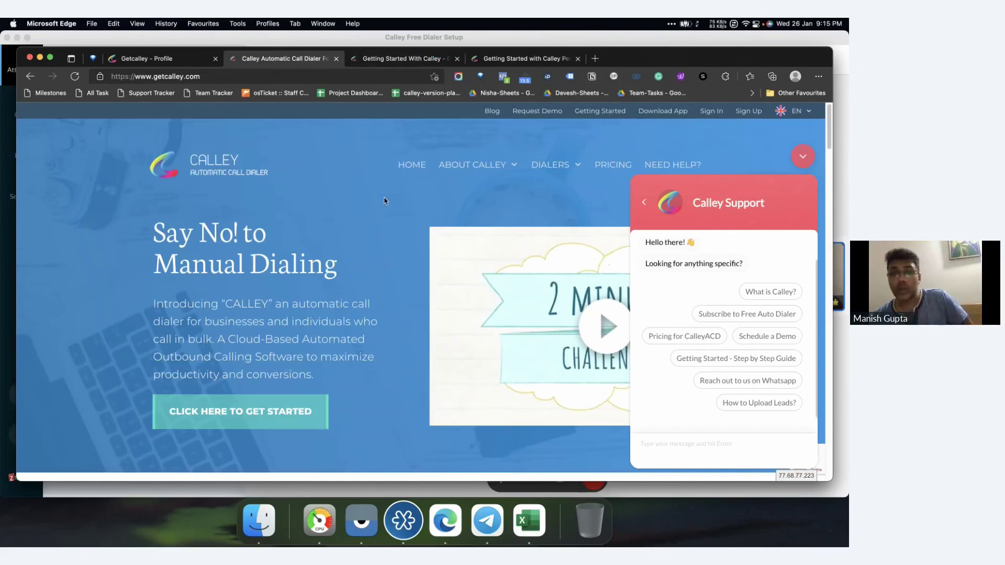
click(521, 113)
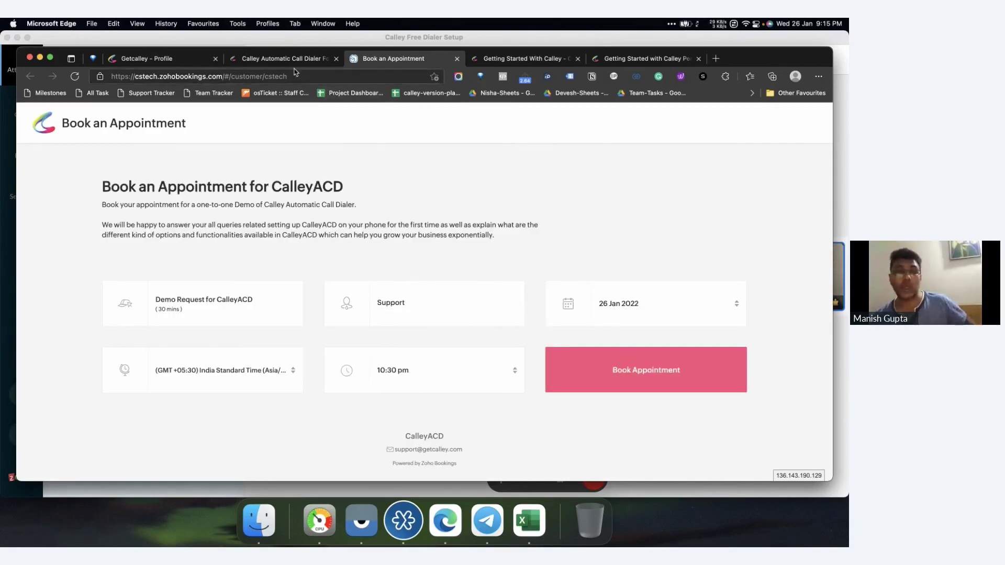
click(285, 58)
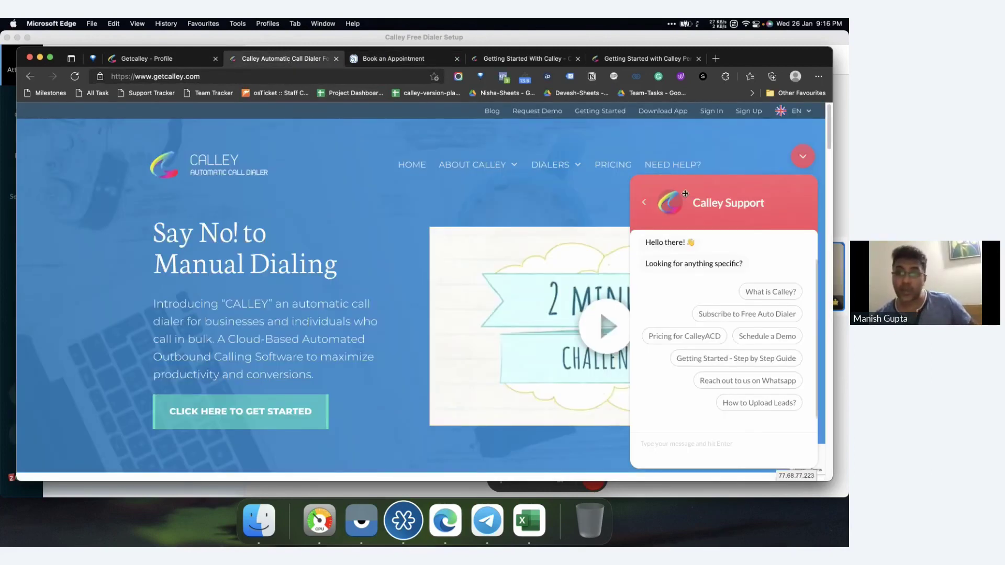
click(806, 162)
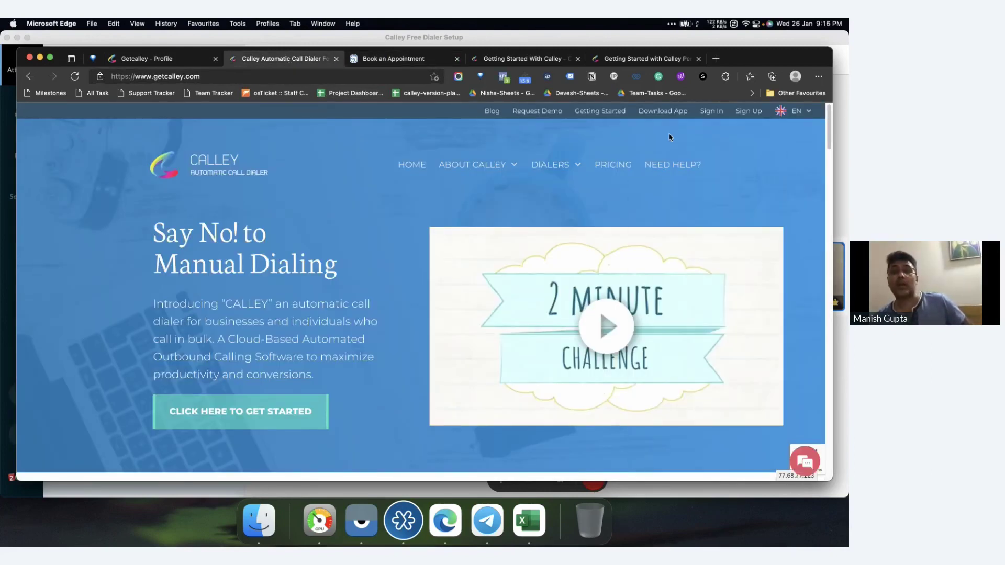